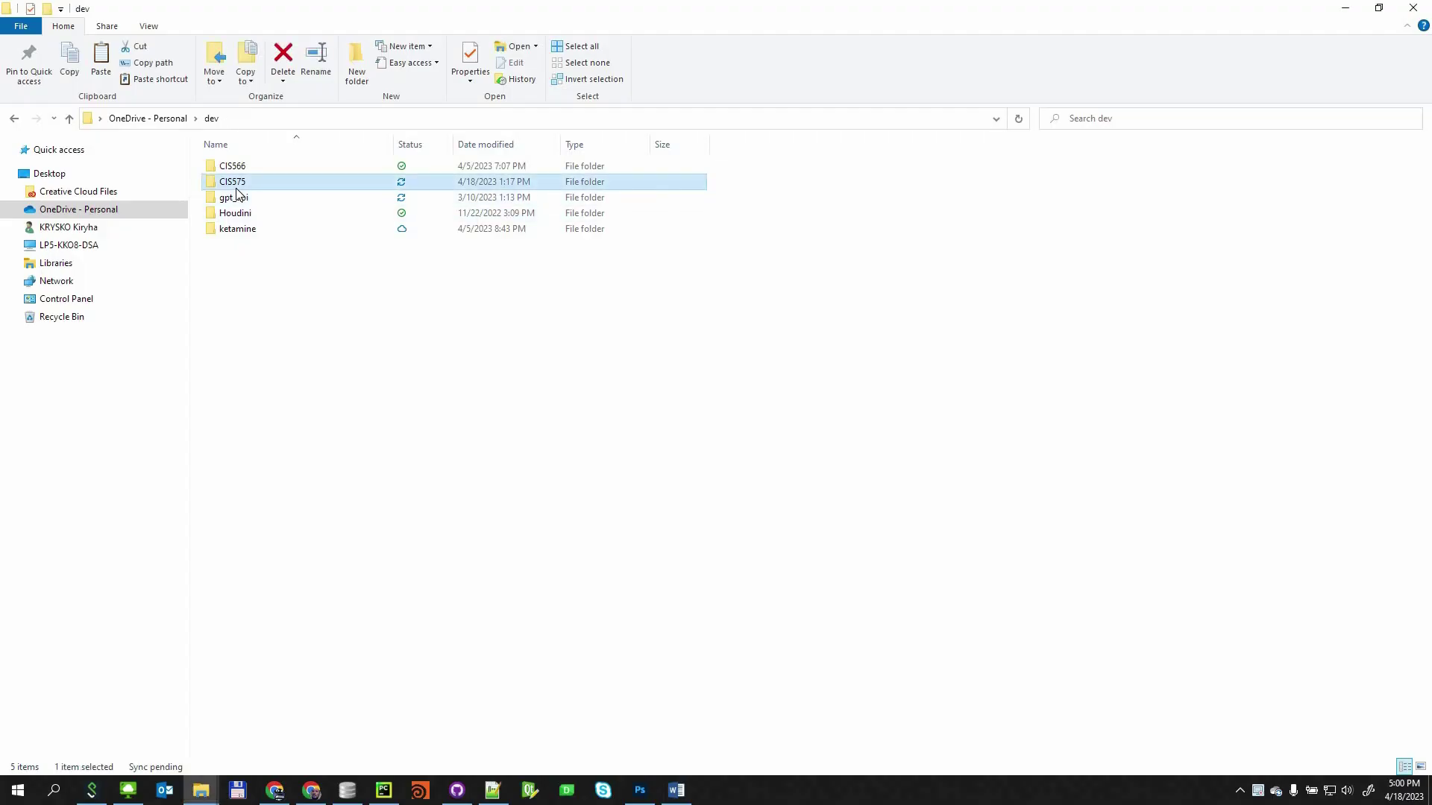
# Run launch_assembler.bat from CIS575\assembler and maximize the Book Assembler window
pyautogui.doubleClick(237, 191)
pyautogui.doubleClick(243, 198)
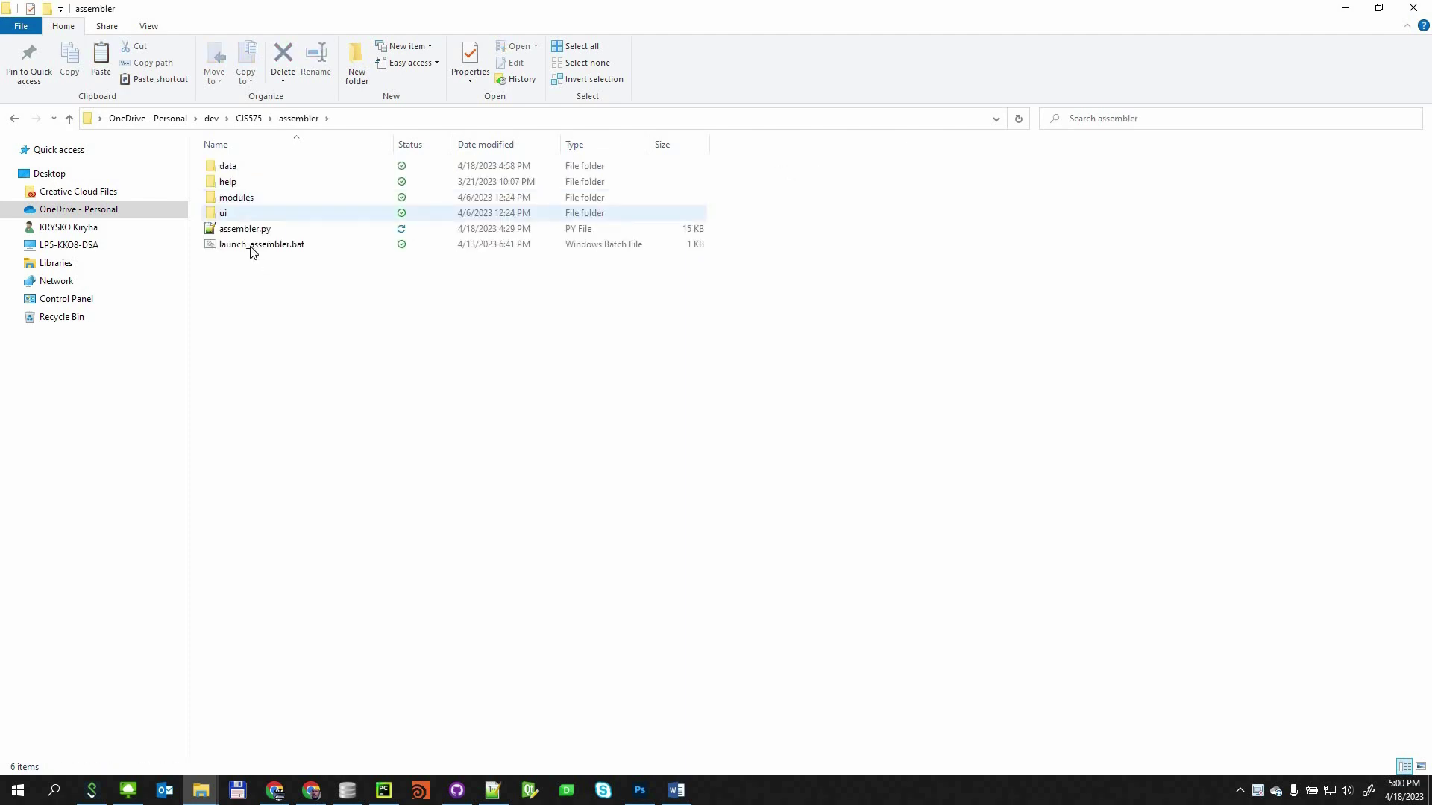
pyautogui.click(252, 251)
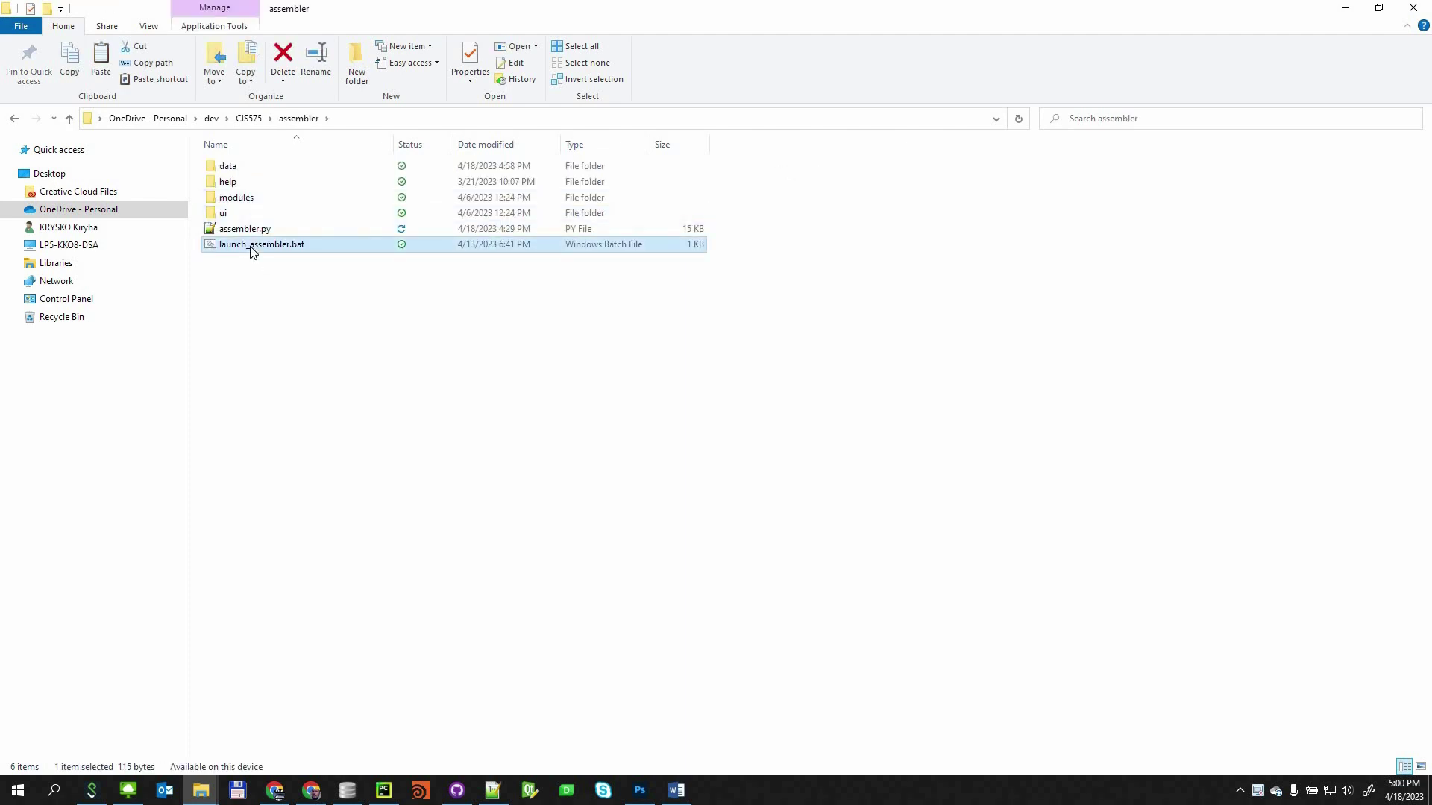
pyautogui.doubleClick(252, 247)
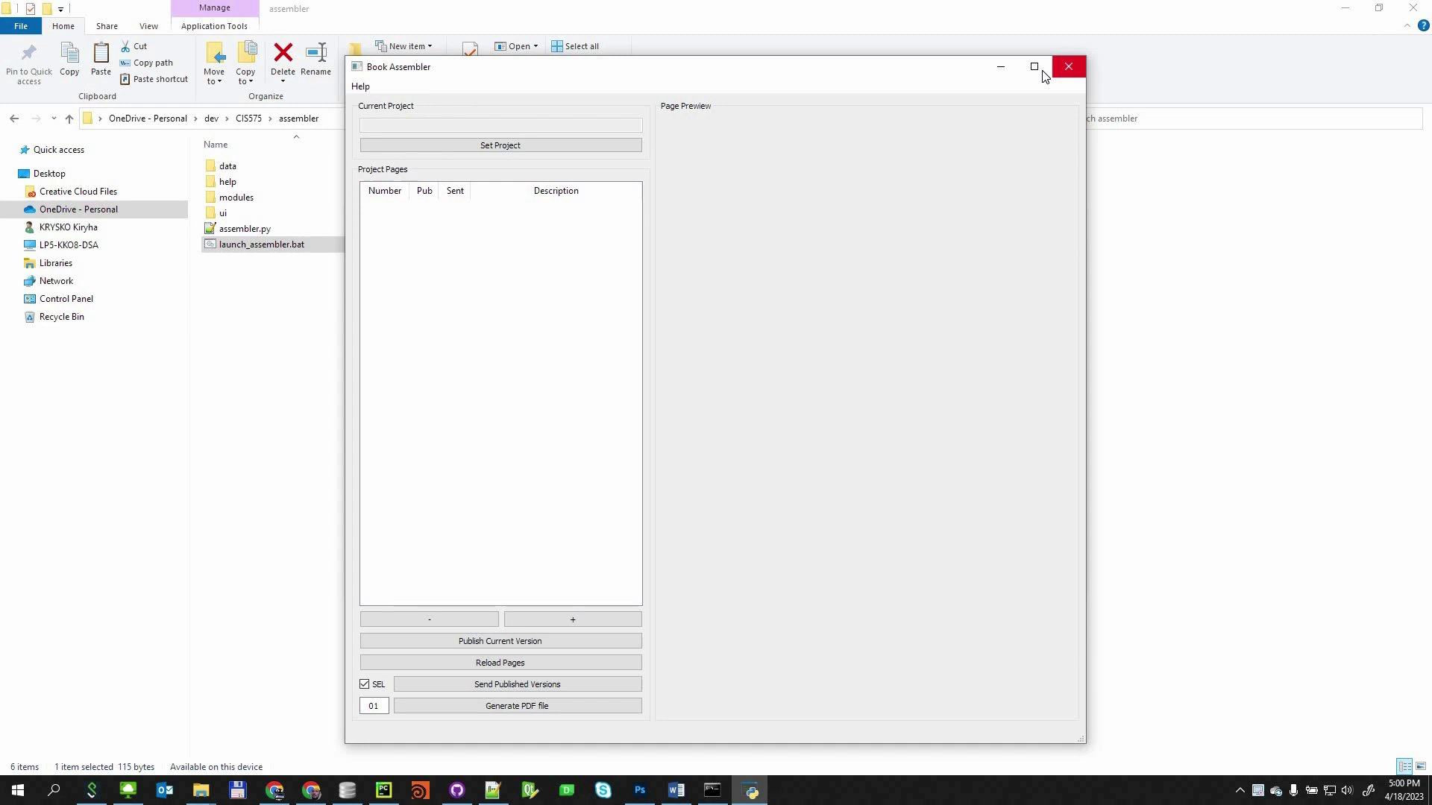
pyautogui.click(1042, 73)
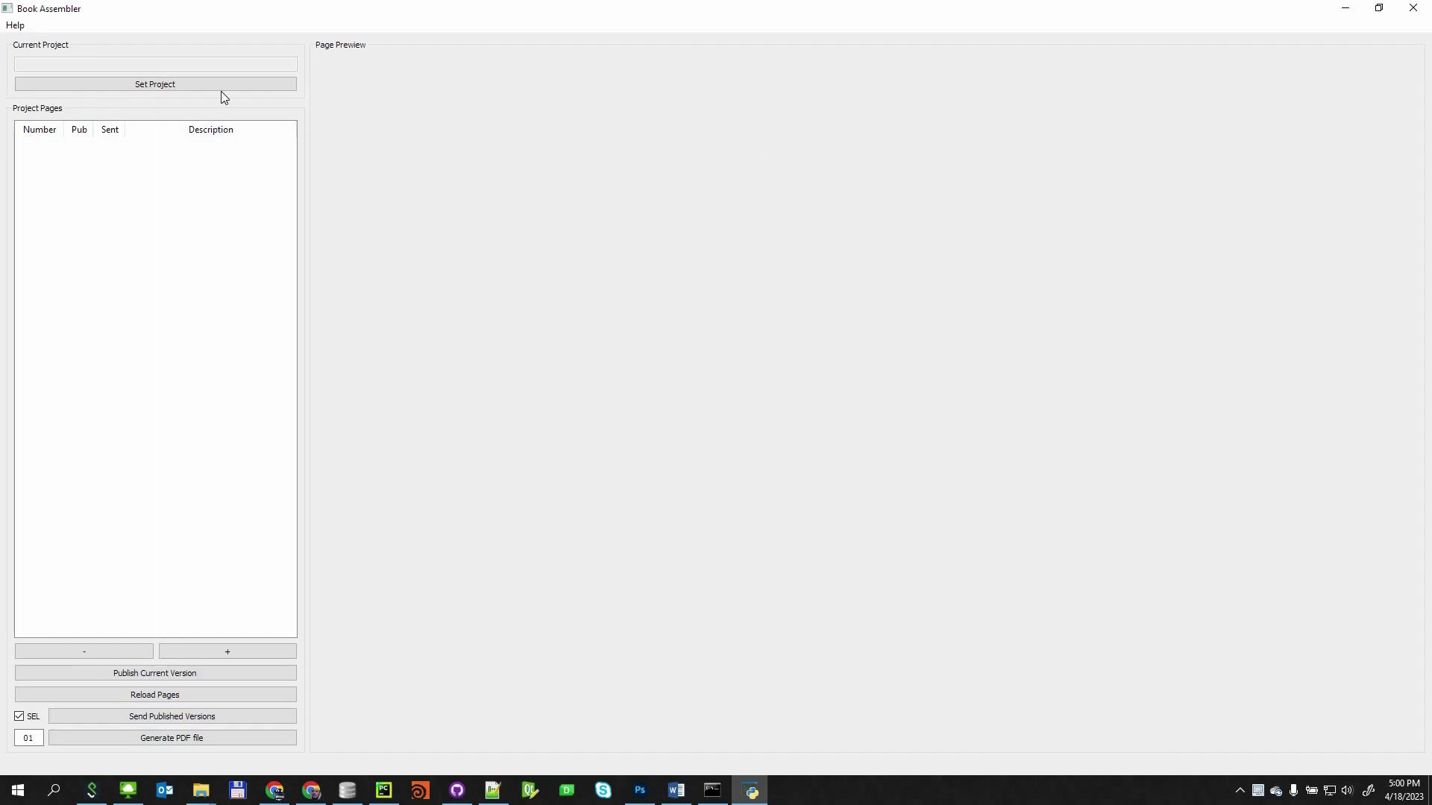
# Set the project folder to projects\master\CIS575\projects\workbook
pyautogui.click(208, 87)
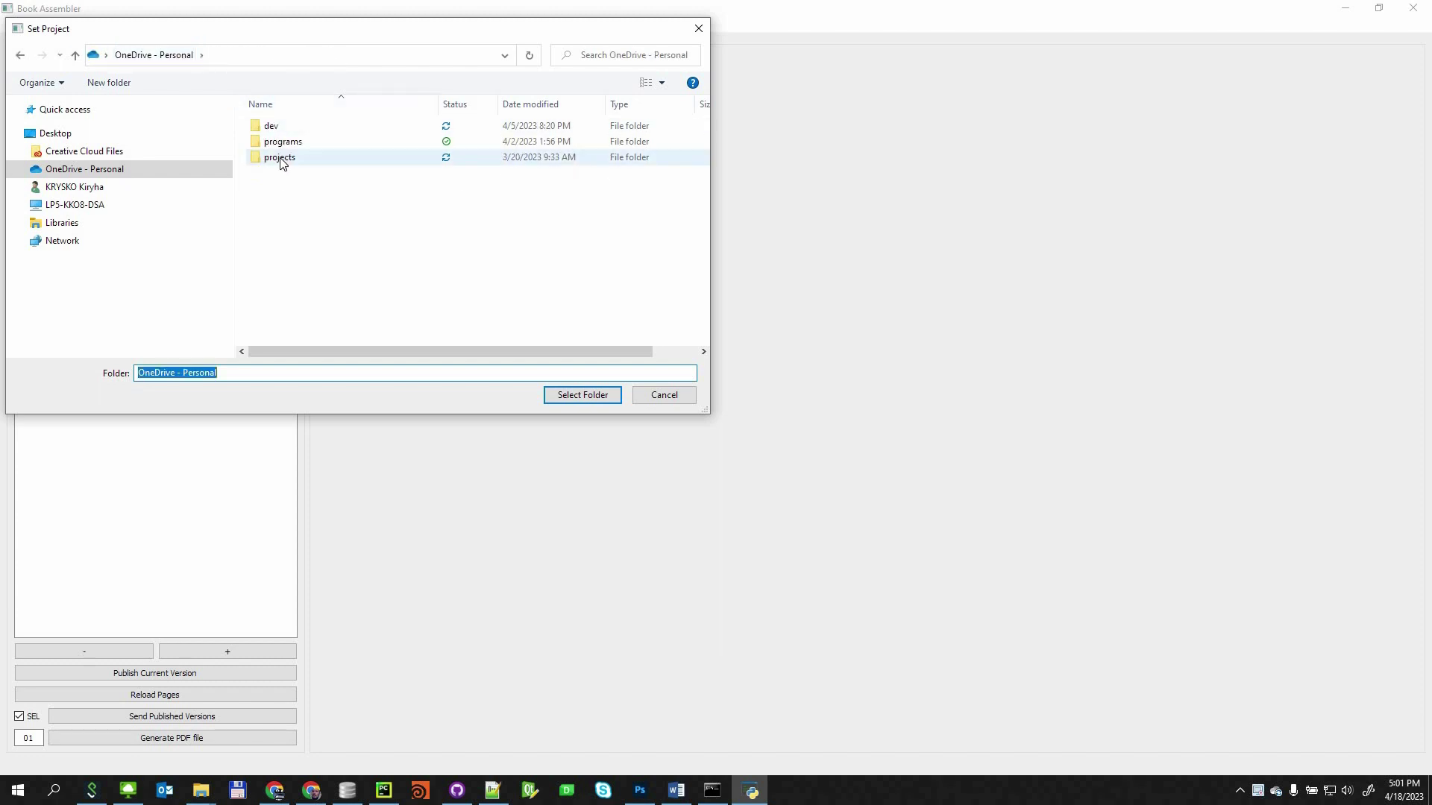
pyautogui.doubleClick(281, 158)
pyautogui.doubleClick(277, 200)
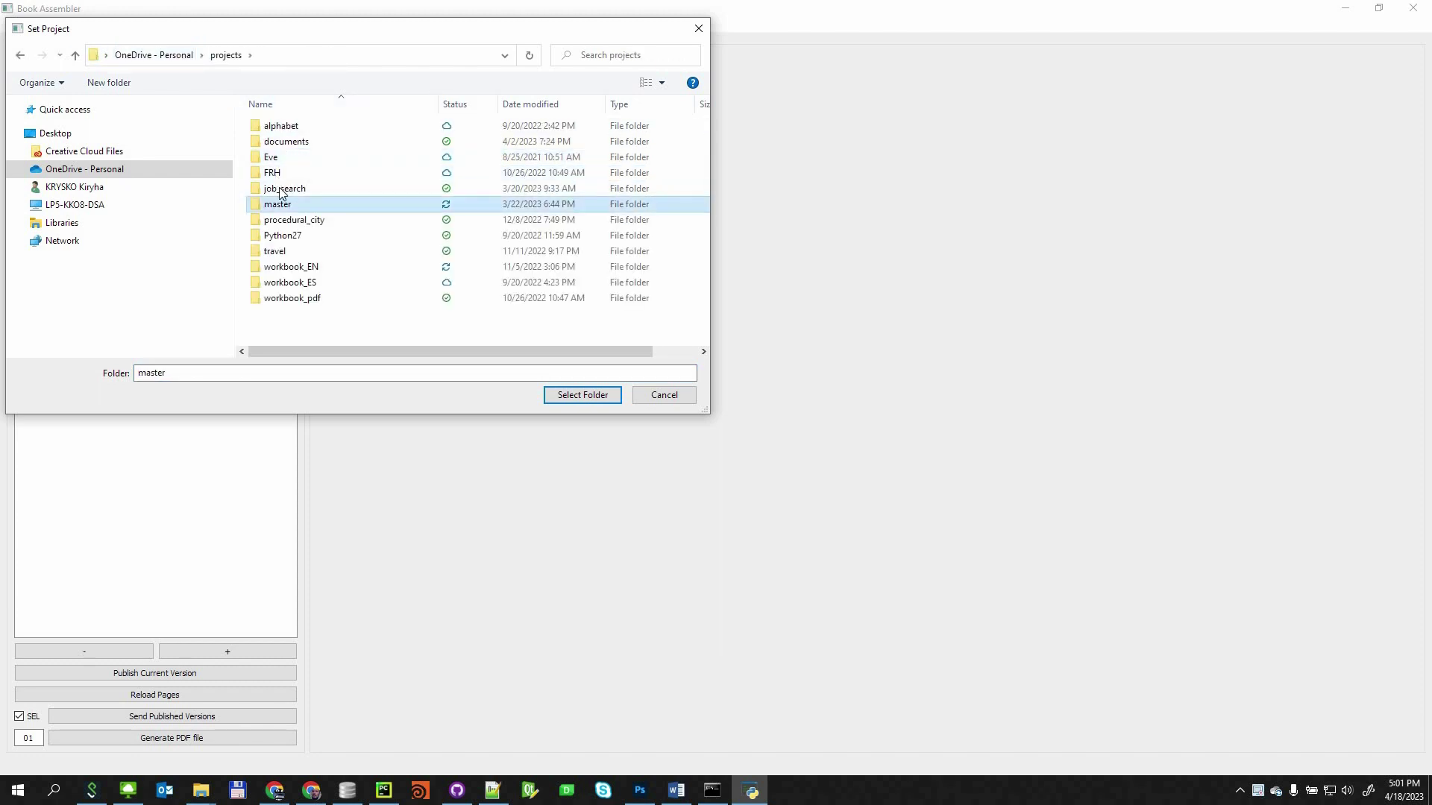
pyautogui.click(278, 188)
pyautogui.press('Return')
pyautogui.click(281, 174)
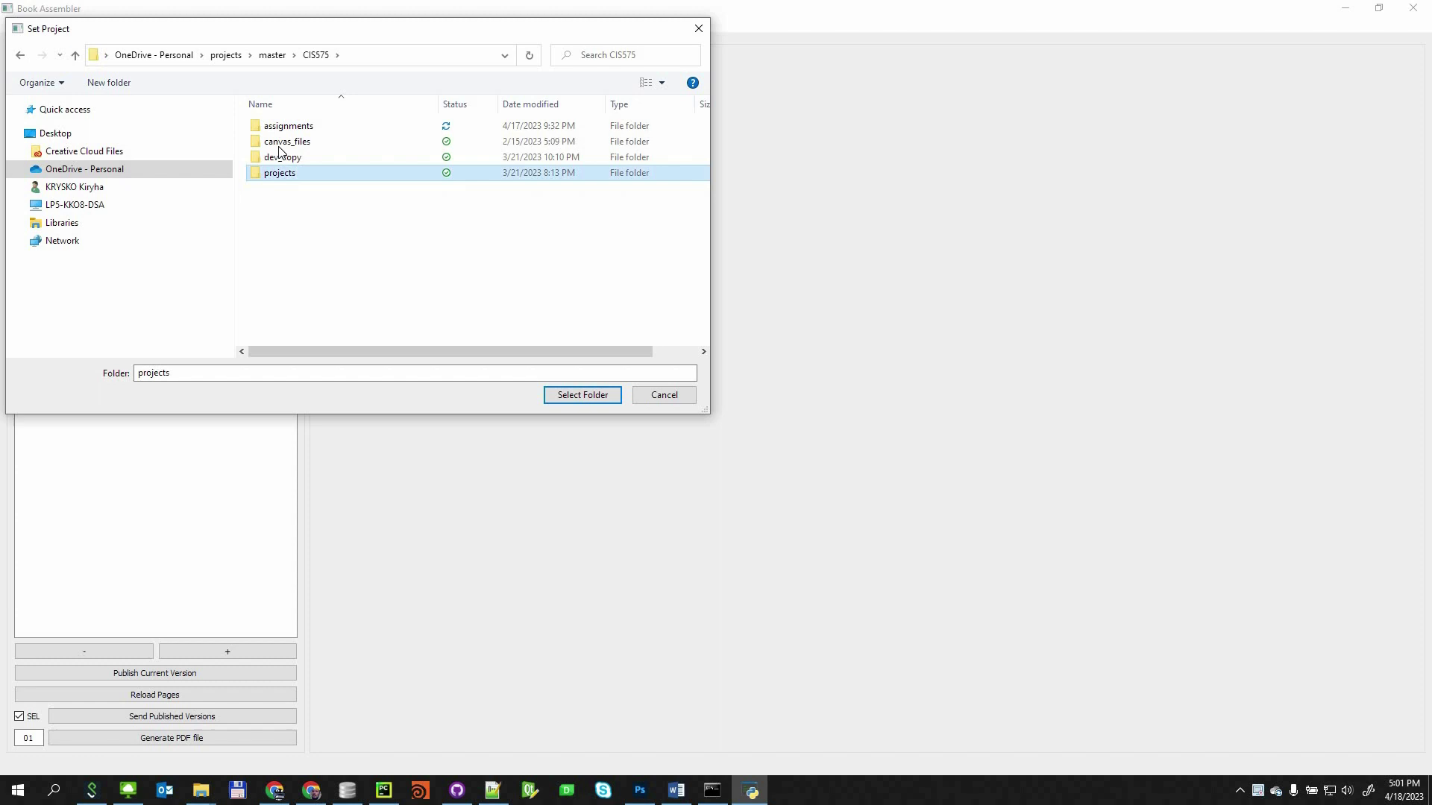
pyautogui.press('Return')
pyautogui.press('w')
pyautogui.press('Return')
pyautogui.click(579, 395)
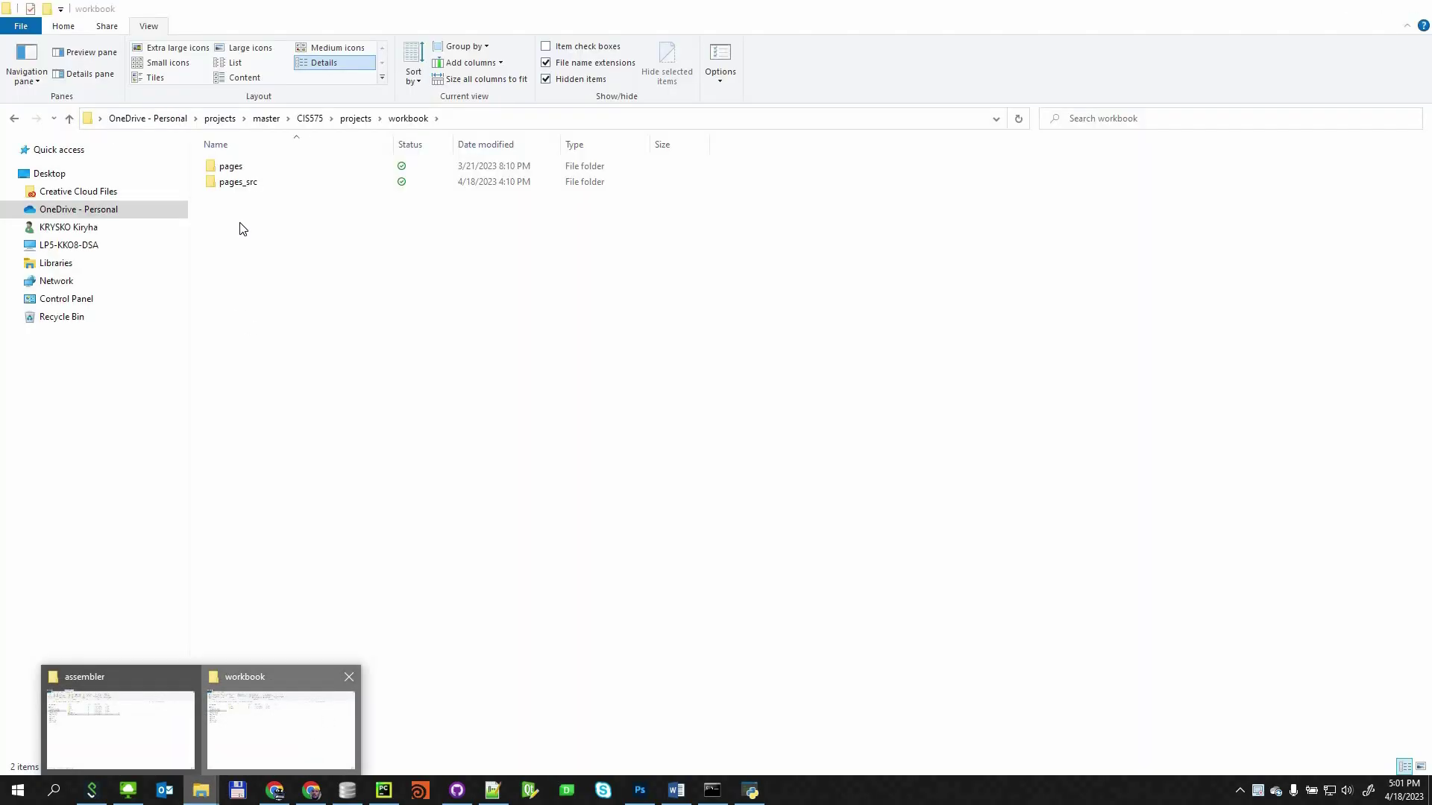
# Copy page images 0000_01 through 0010_12 from pages_src into workbook\pages\jpg
pyautogui.doubleClick(231, 185)
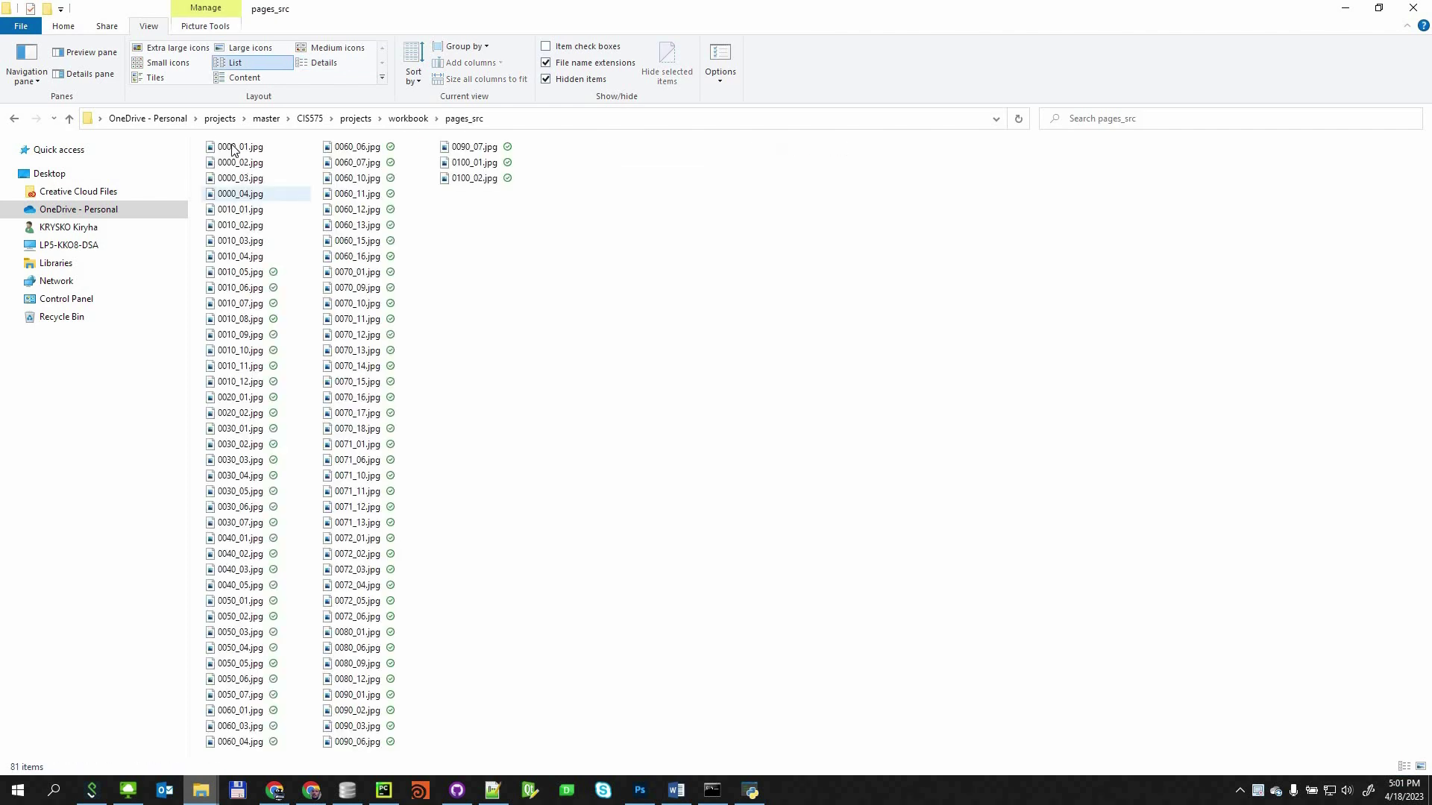
pyautogui.click(232, 148)
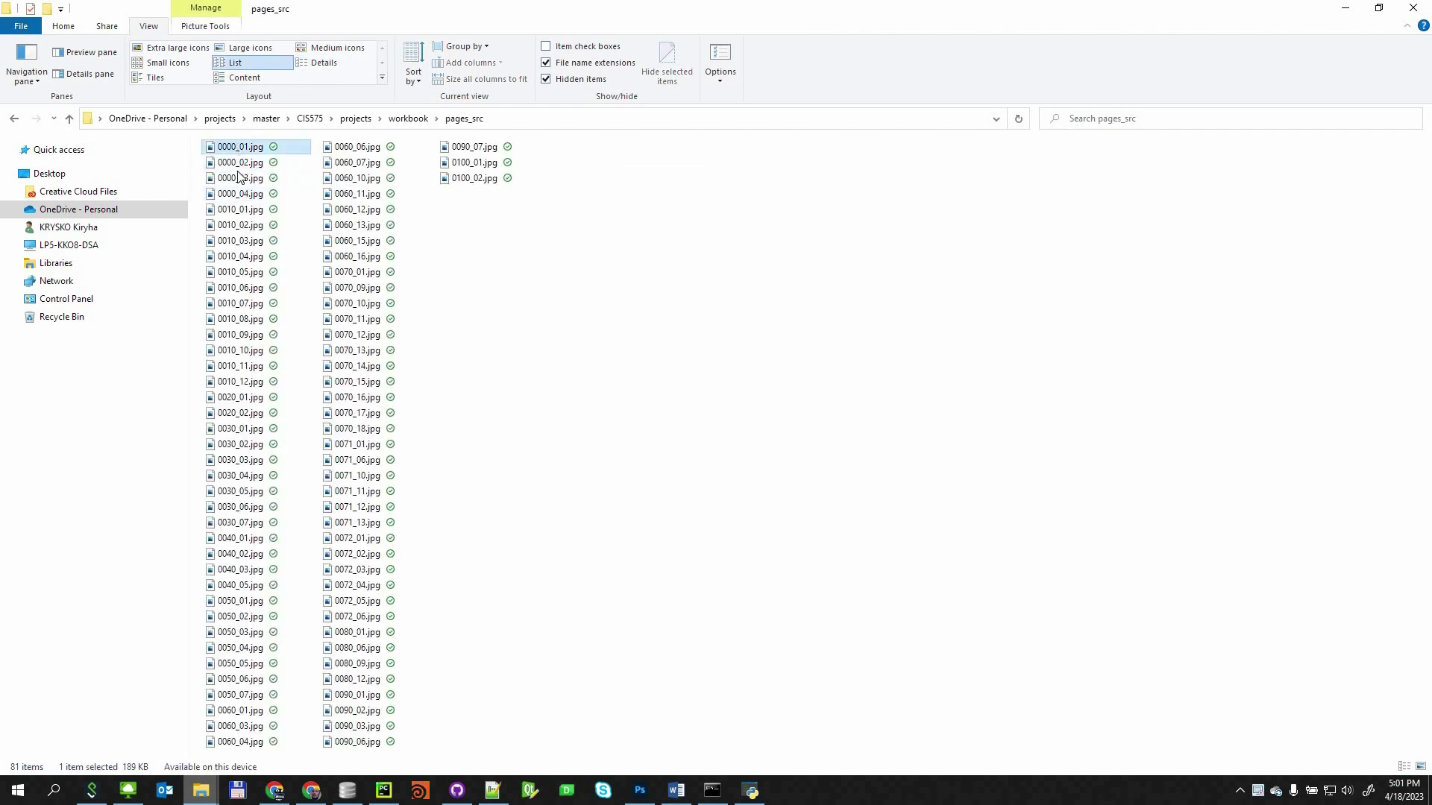
pyautogui.keyDown('shift'); pyautogui.click(249, 384); pyautogui.keyUp('shift')
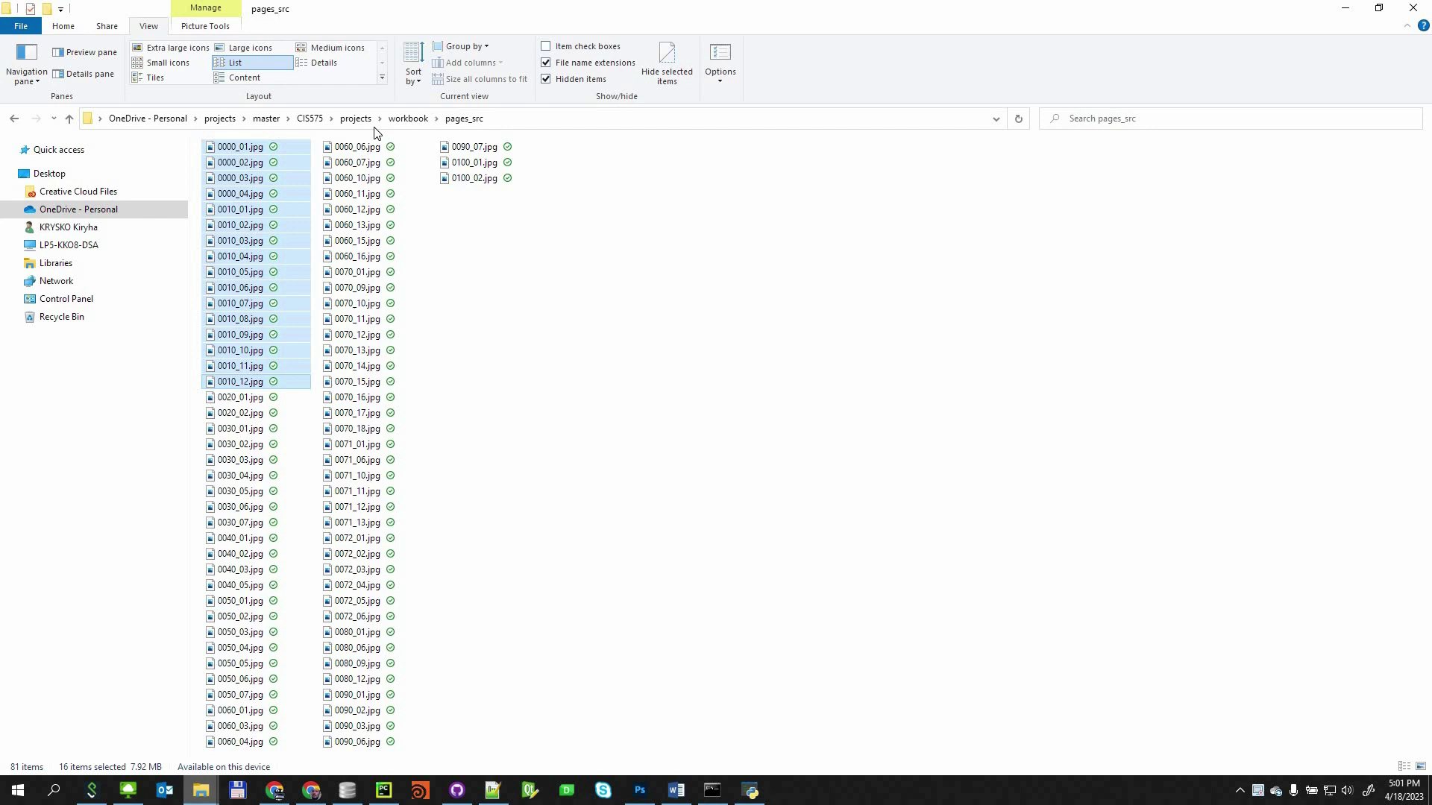
pyautogui.click(408, 118)
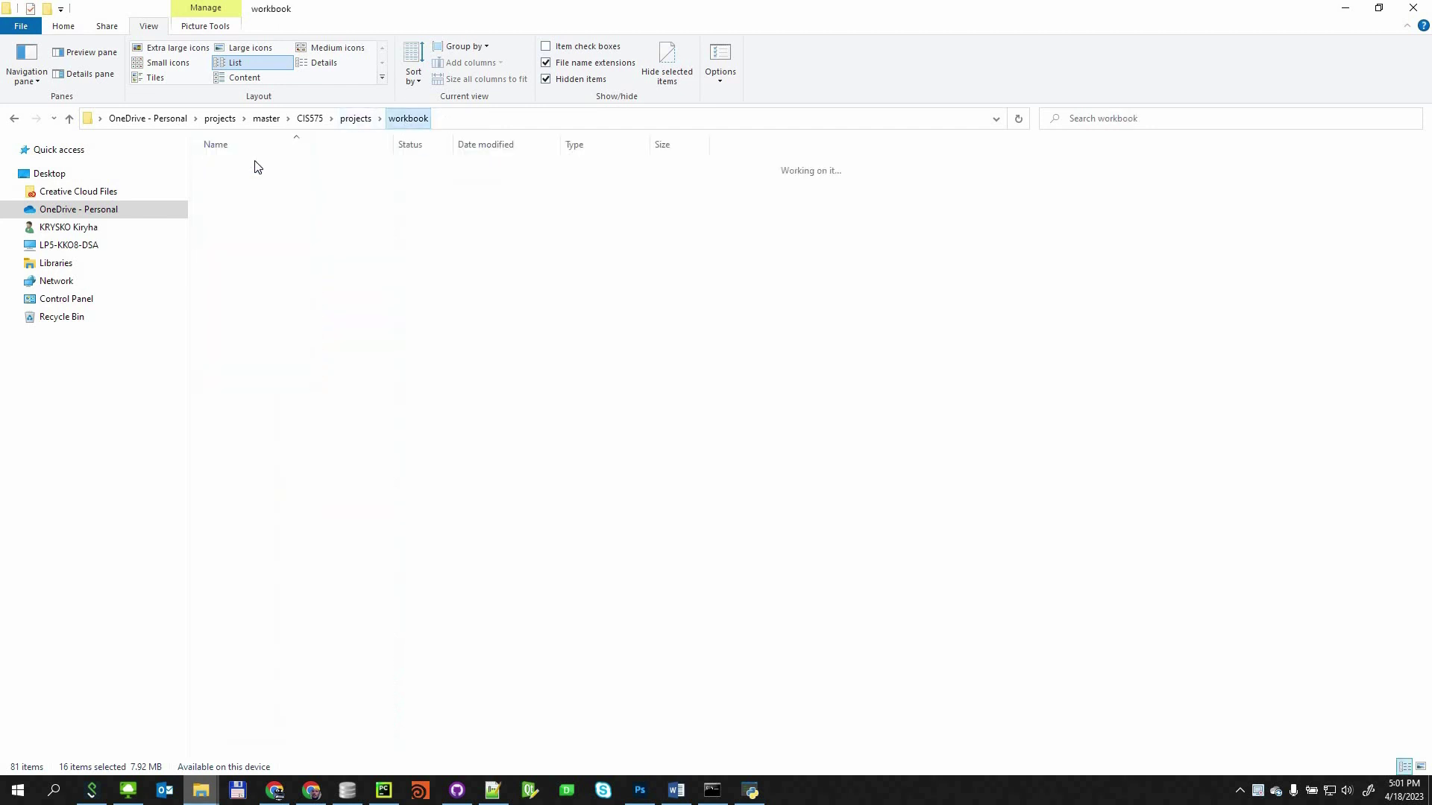
pyautogui.doubleClick(253, 165)
pyautogui.doubleClick(255, 165)
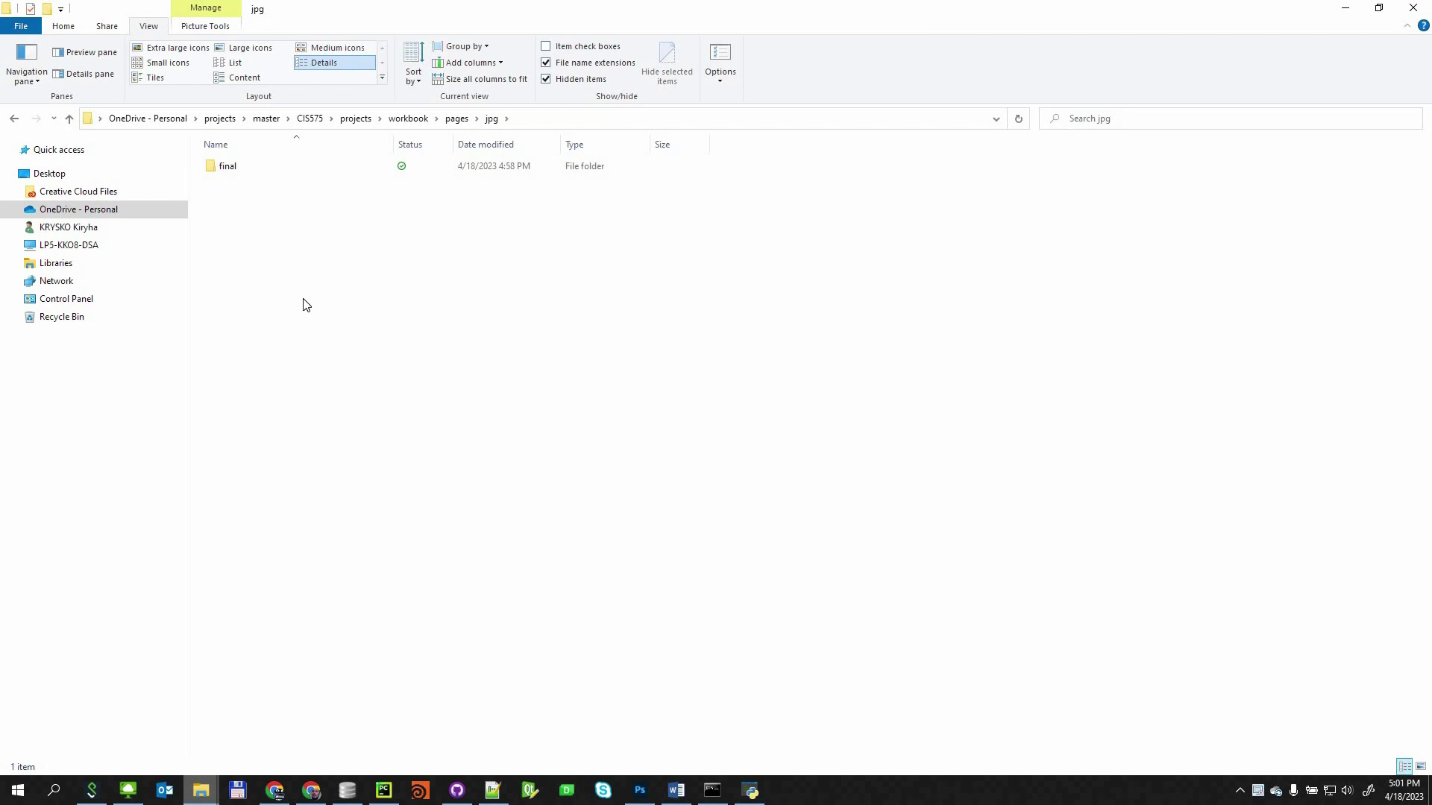
pyautogui.hotkey('ctrl', 'v')
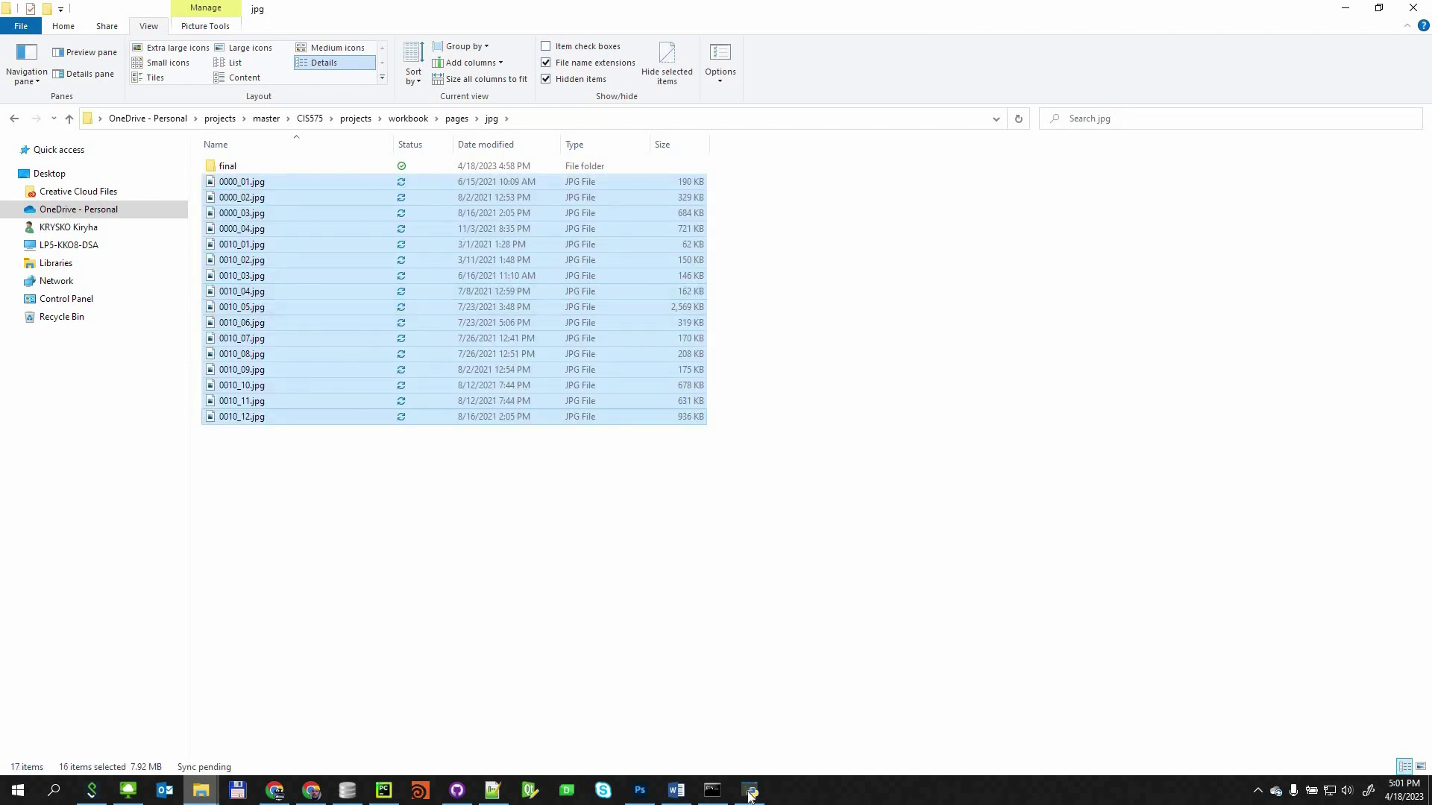
# Reload the page list and step page 0000 through its versions to version 04
pyautogui.click(749, 792)
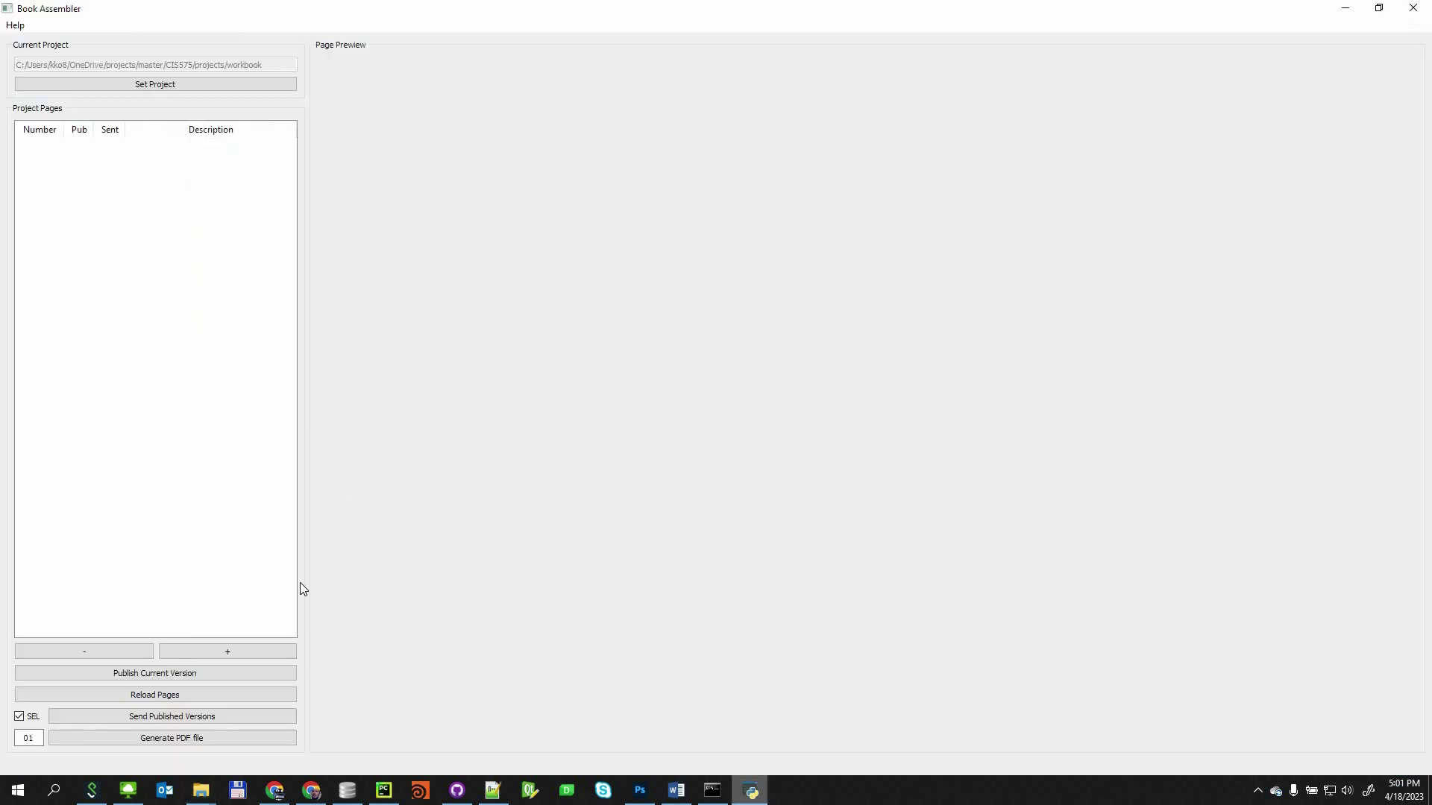
pyautogui.click(213, 692)
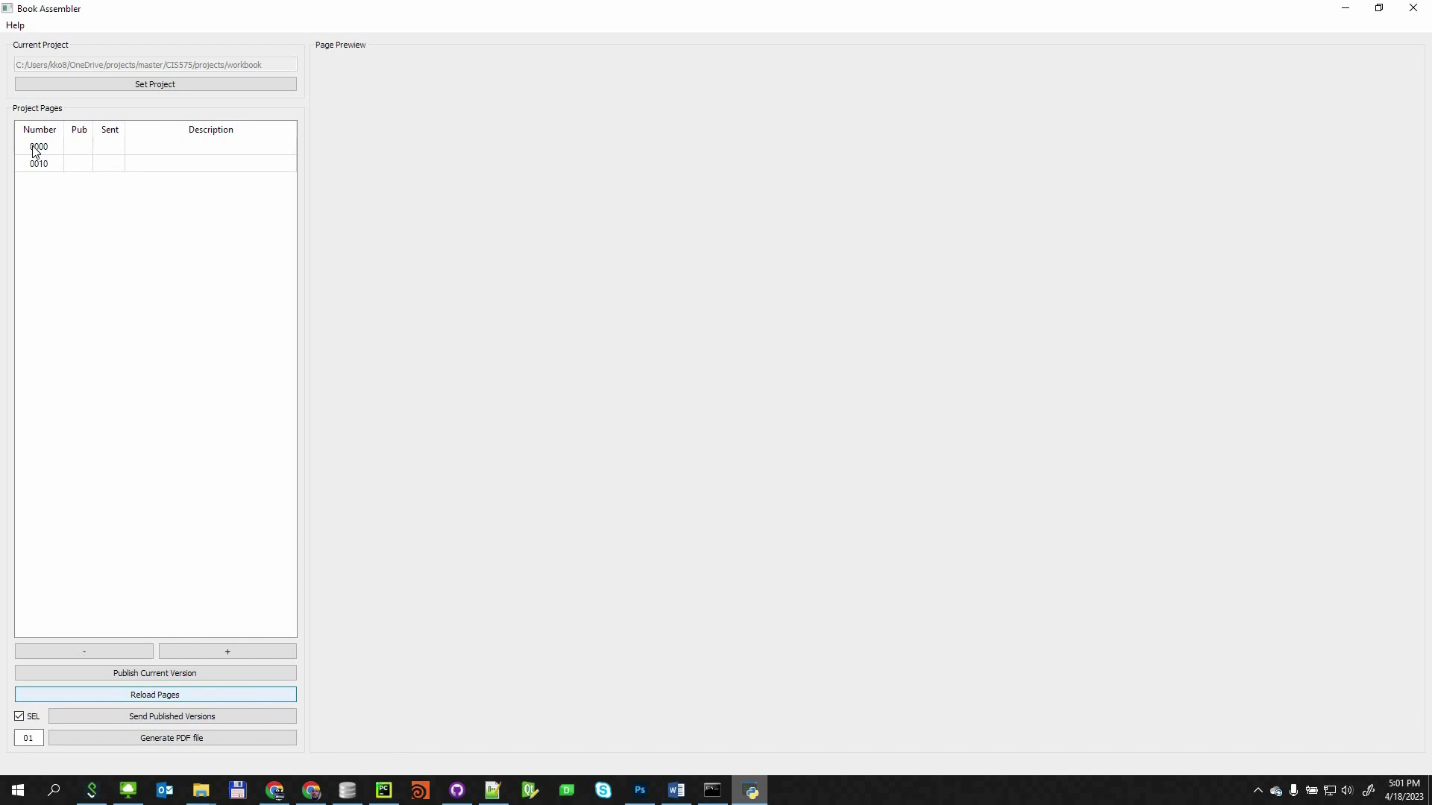
pyautogui.click(38, 146)
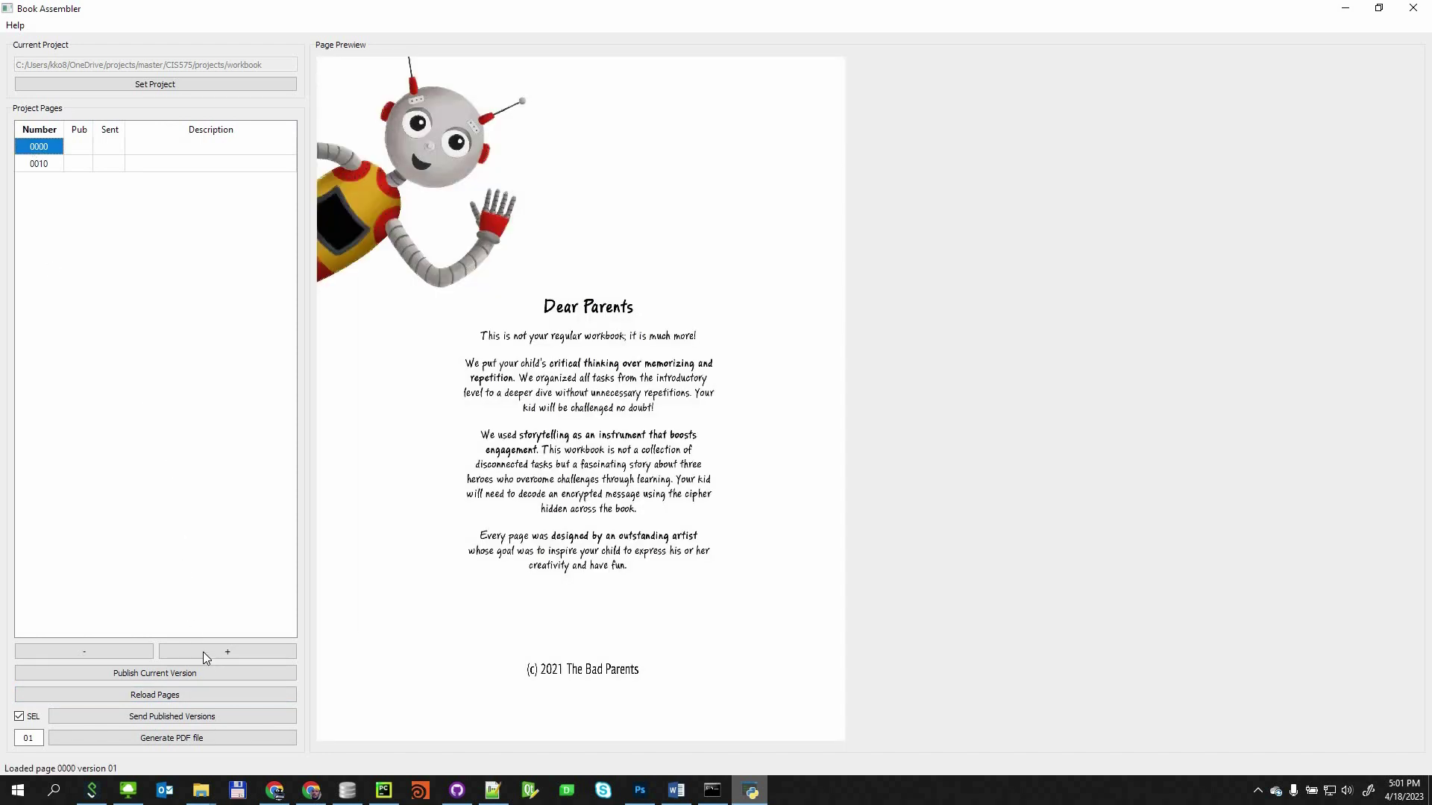
pyautogui.click(203, 652)
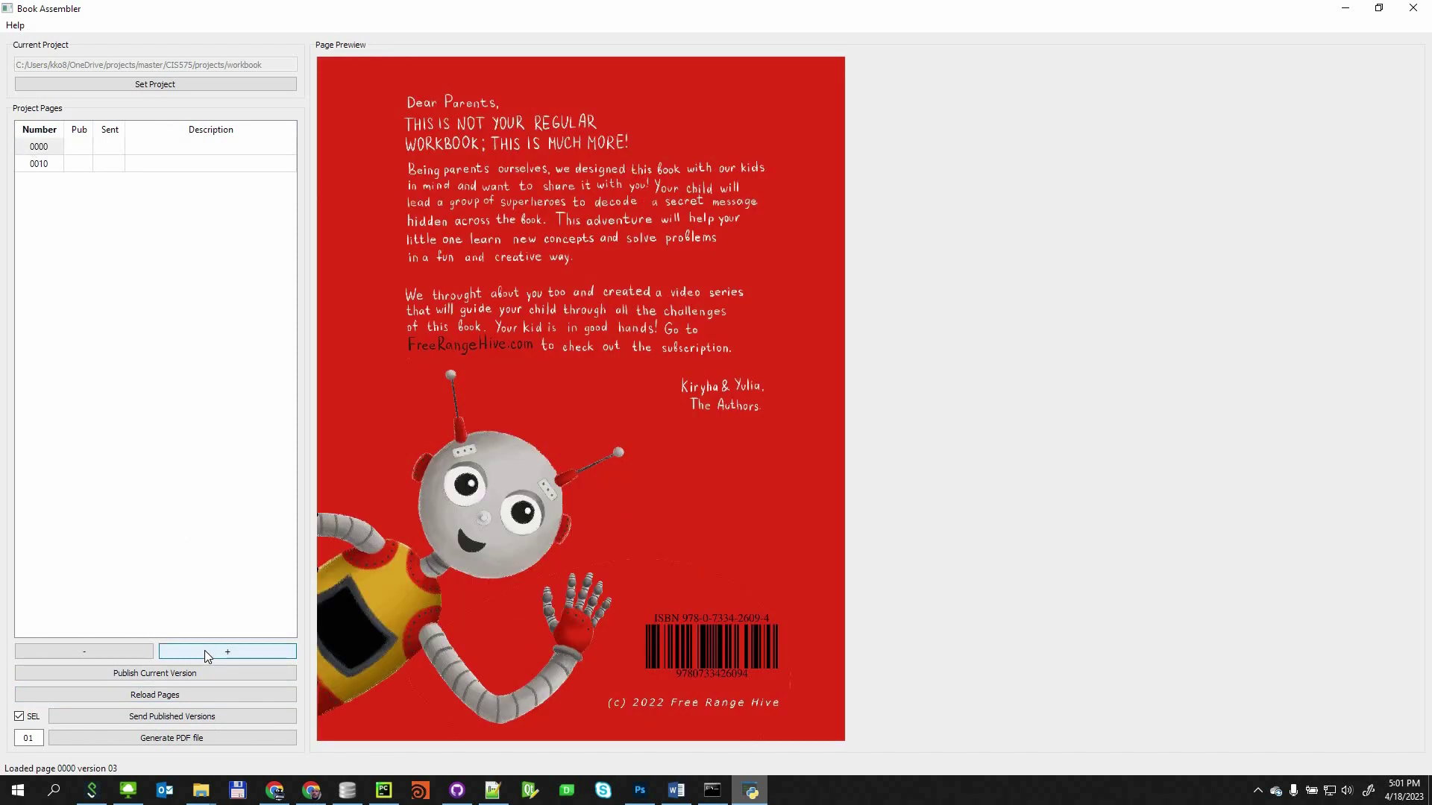
pyautogui.click(205, 651)
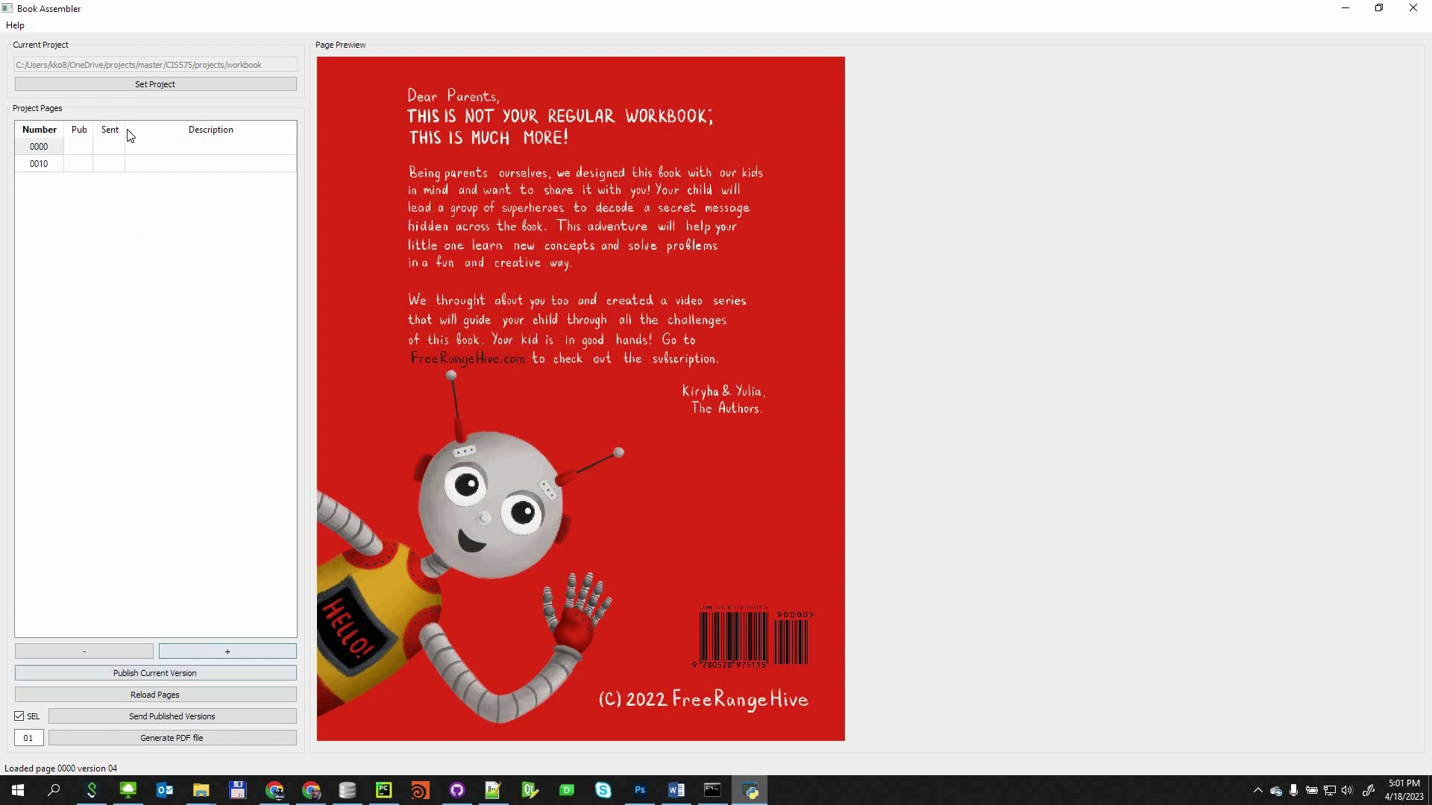
# Step page 0010 through its versions up to version 12
pyautogui.click(39, 164)
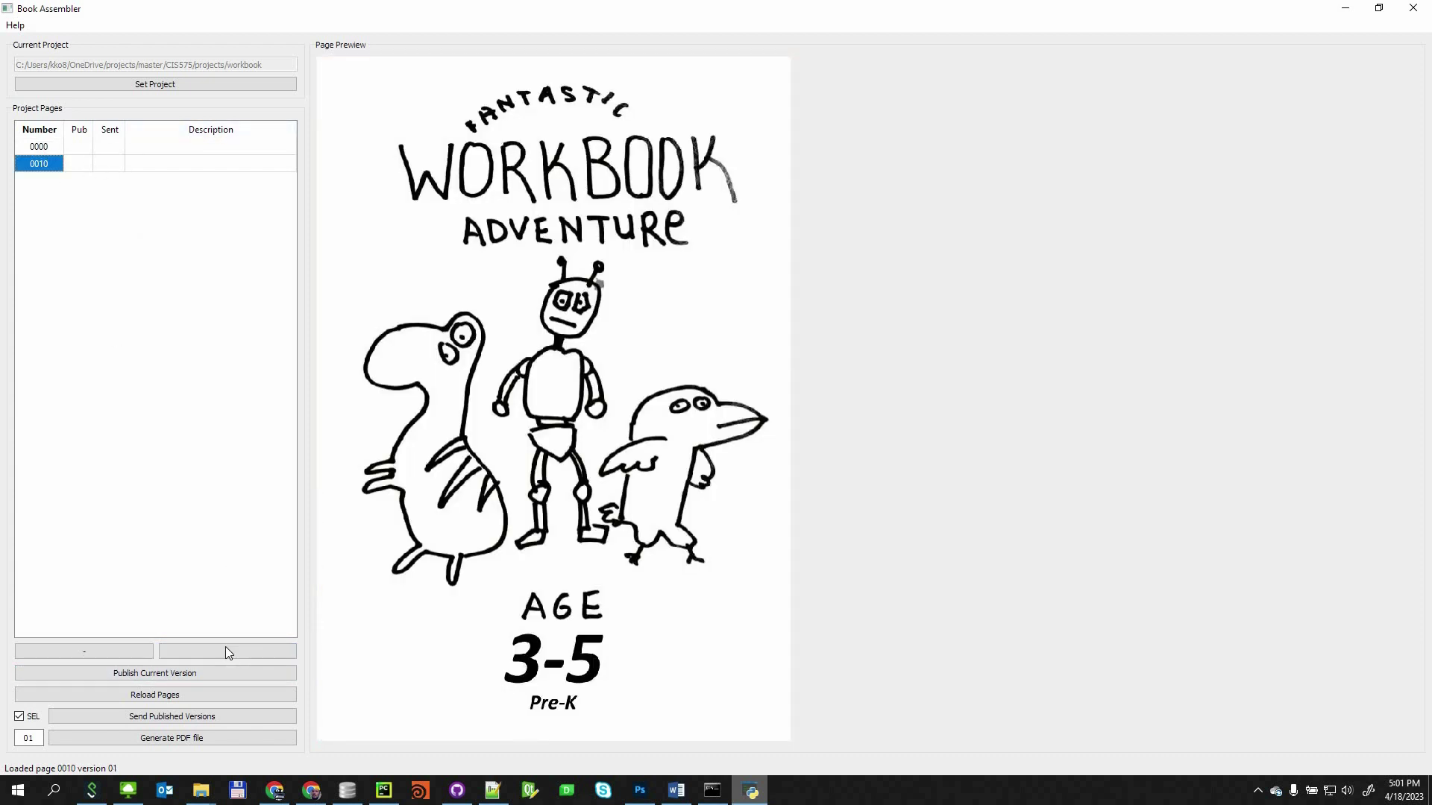
pyautogui.click(226, 652)
pyautogui.click(226, 652)
pyautogui.click(226, 651)
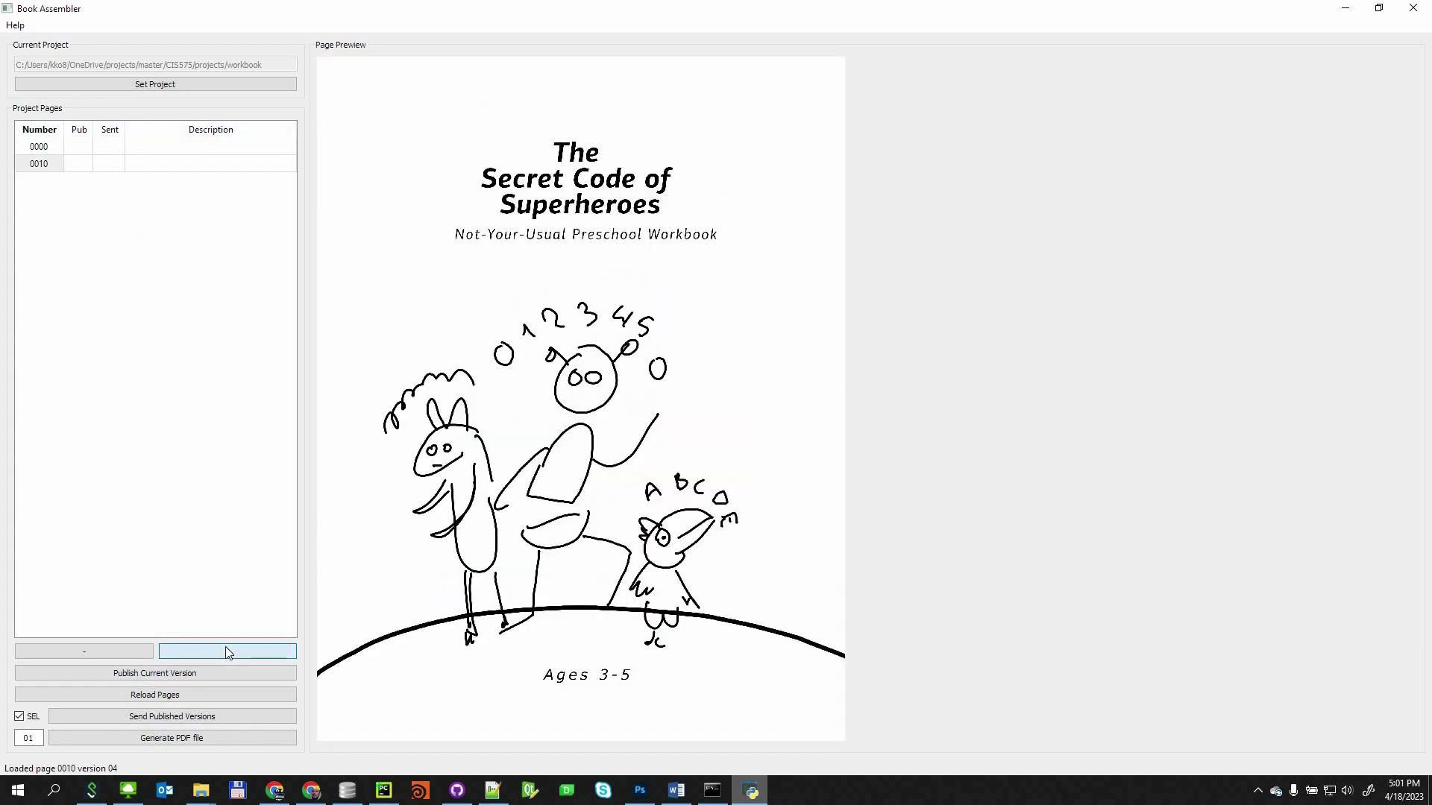
pyautogui.click(226, 652)
pyautogui.click(226, 652)
pyautogui.click(226, 652)
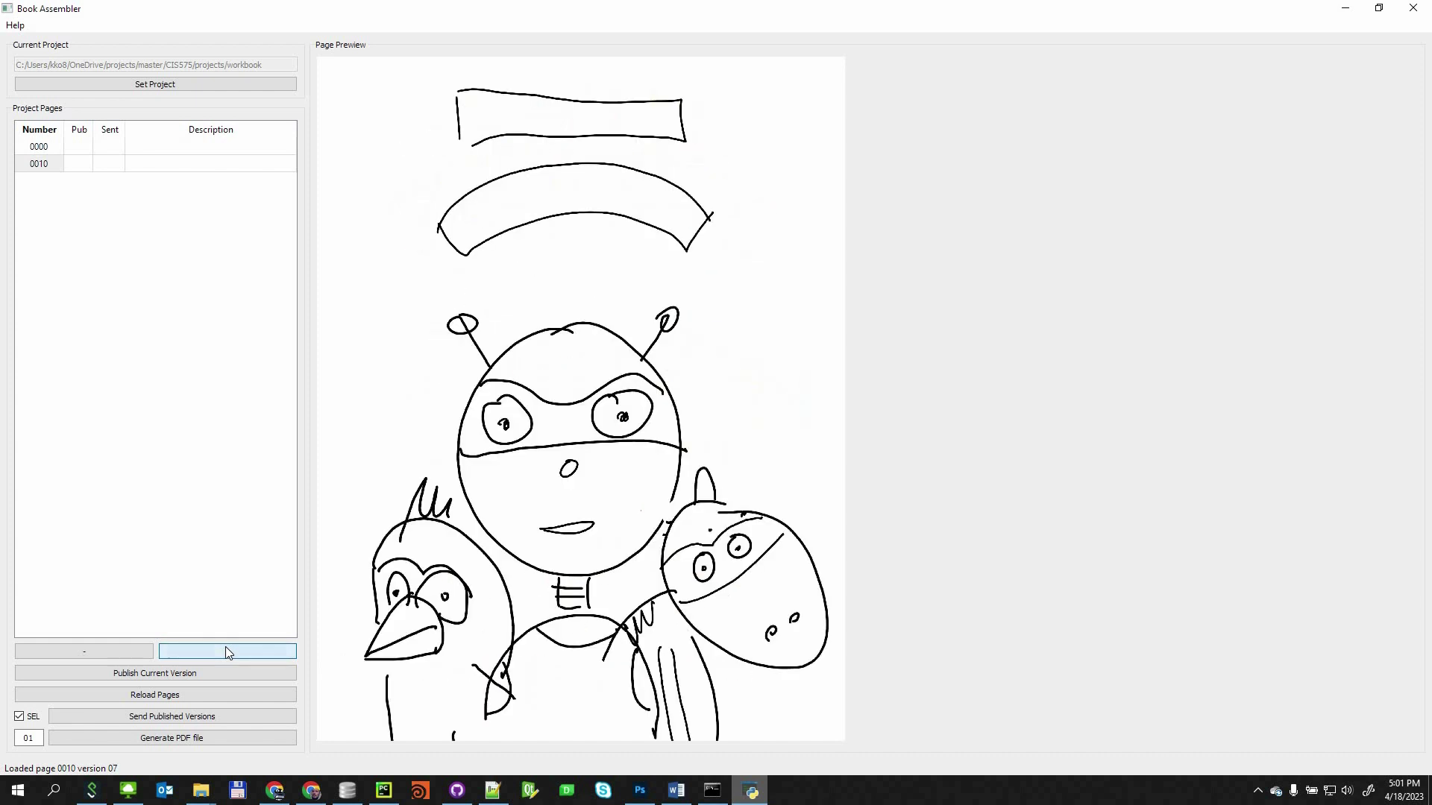
pyautogui.click(226, 647)
pyautogui.click(225, 647)
pyautogui.click(226, 647)
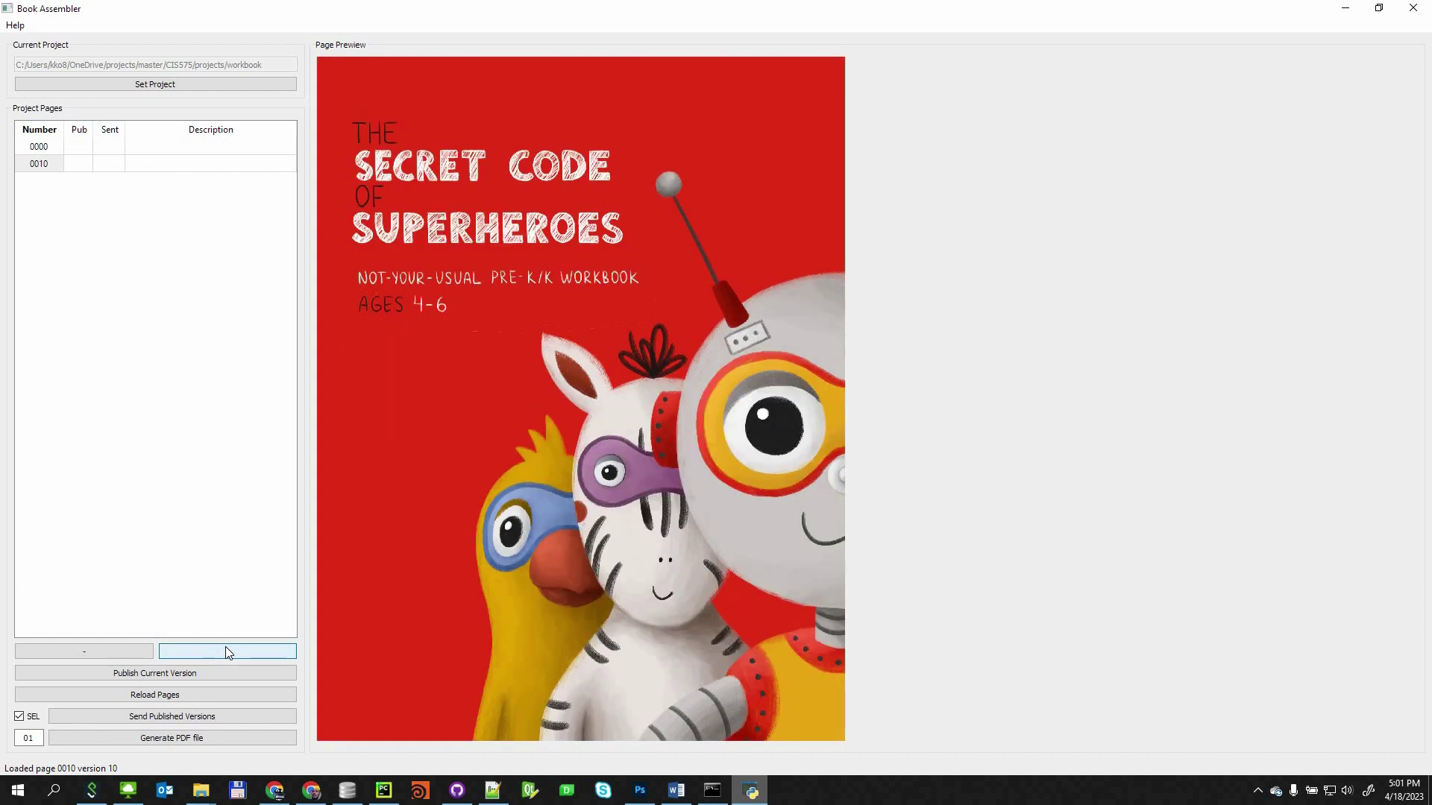
pyautogui.click(225, 647)
pyautogui.click(226, 647)
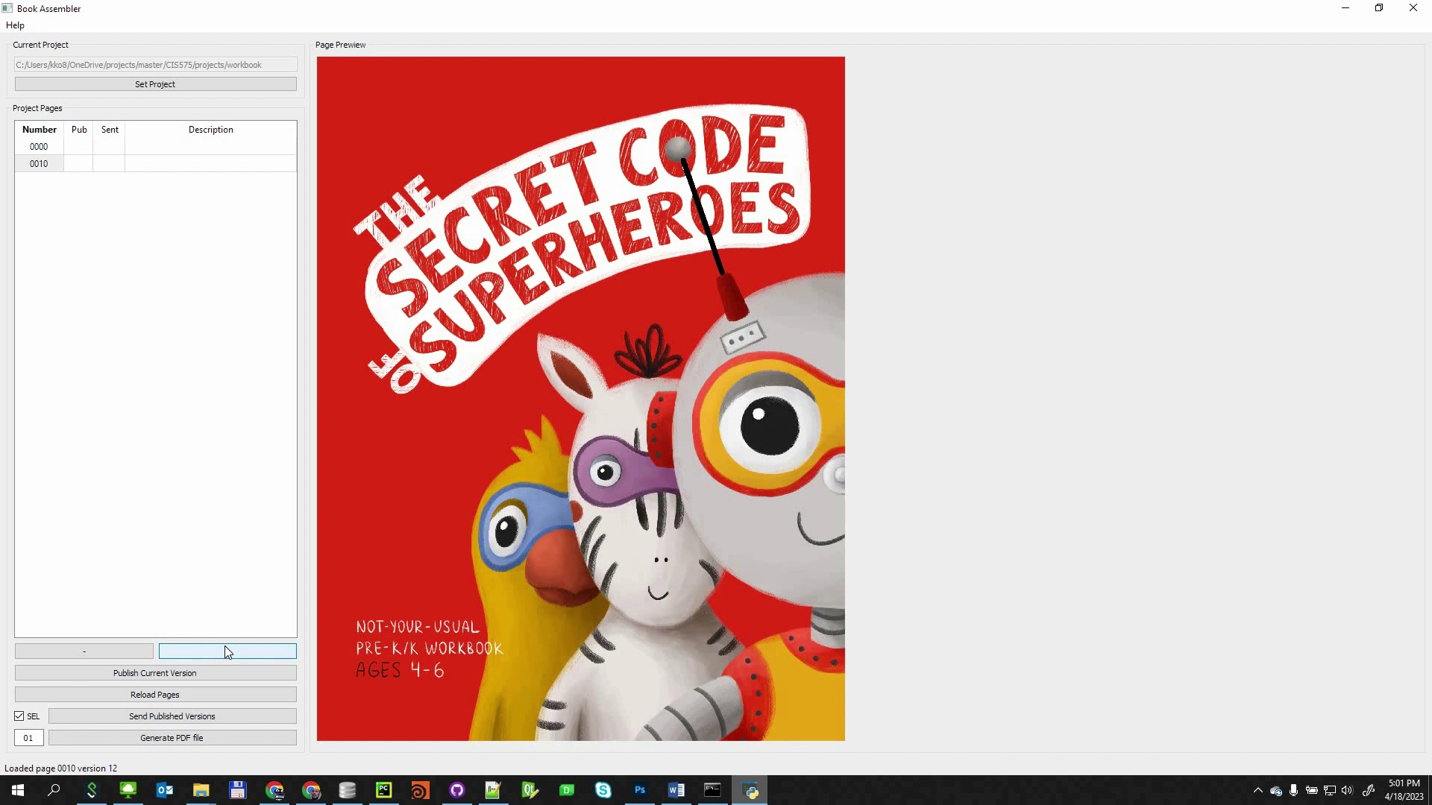
# Publish version 04 of page 0000
pyautogui.click(29, 149)
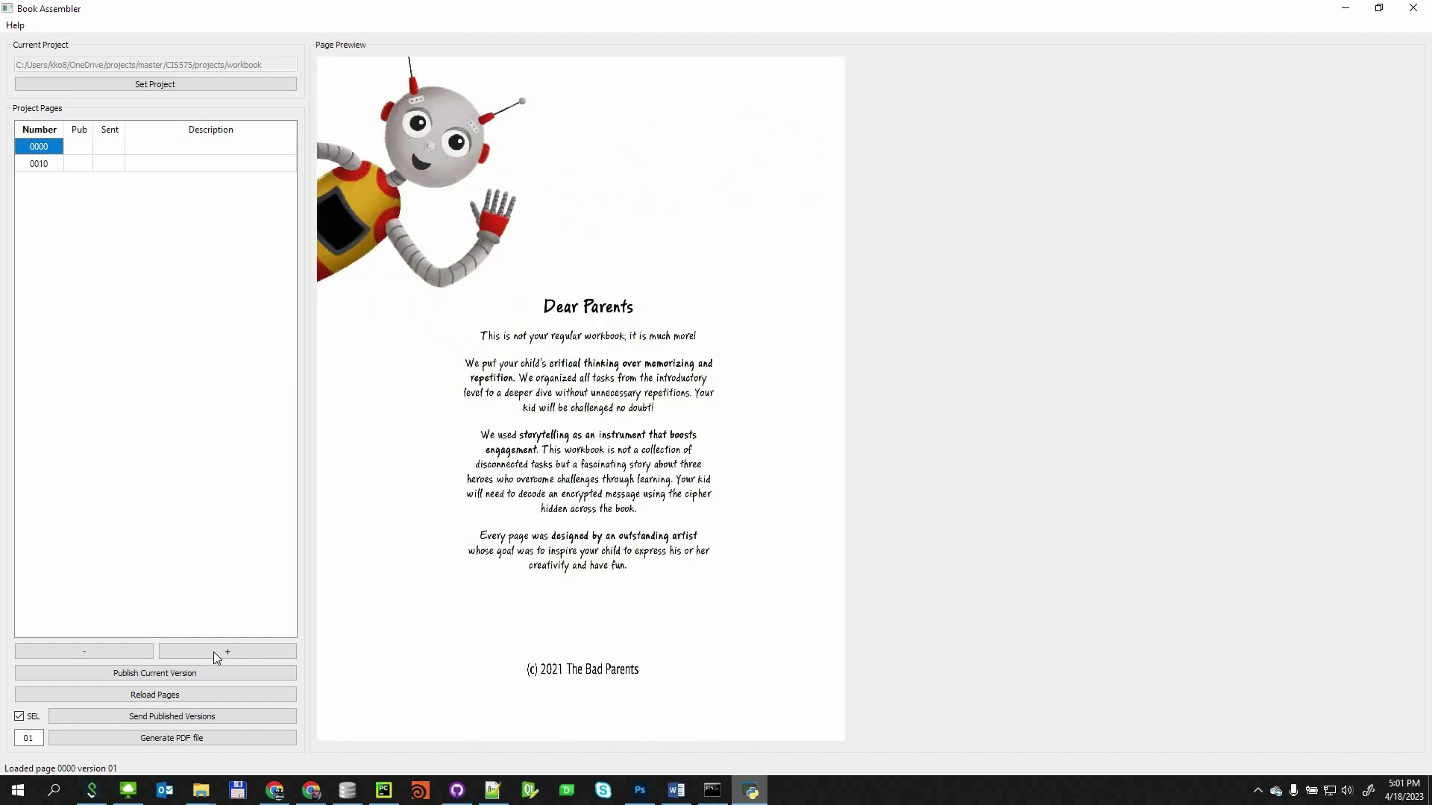
pyautogui.click(214, 652)
pyautogui.click(213, 652)
pyautogui.click(213, 652)
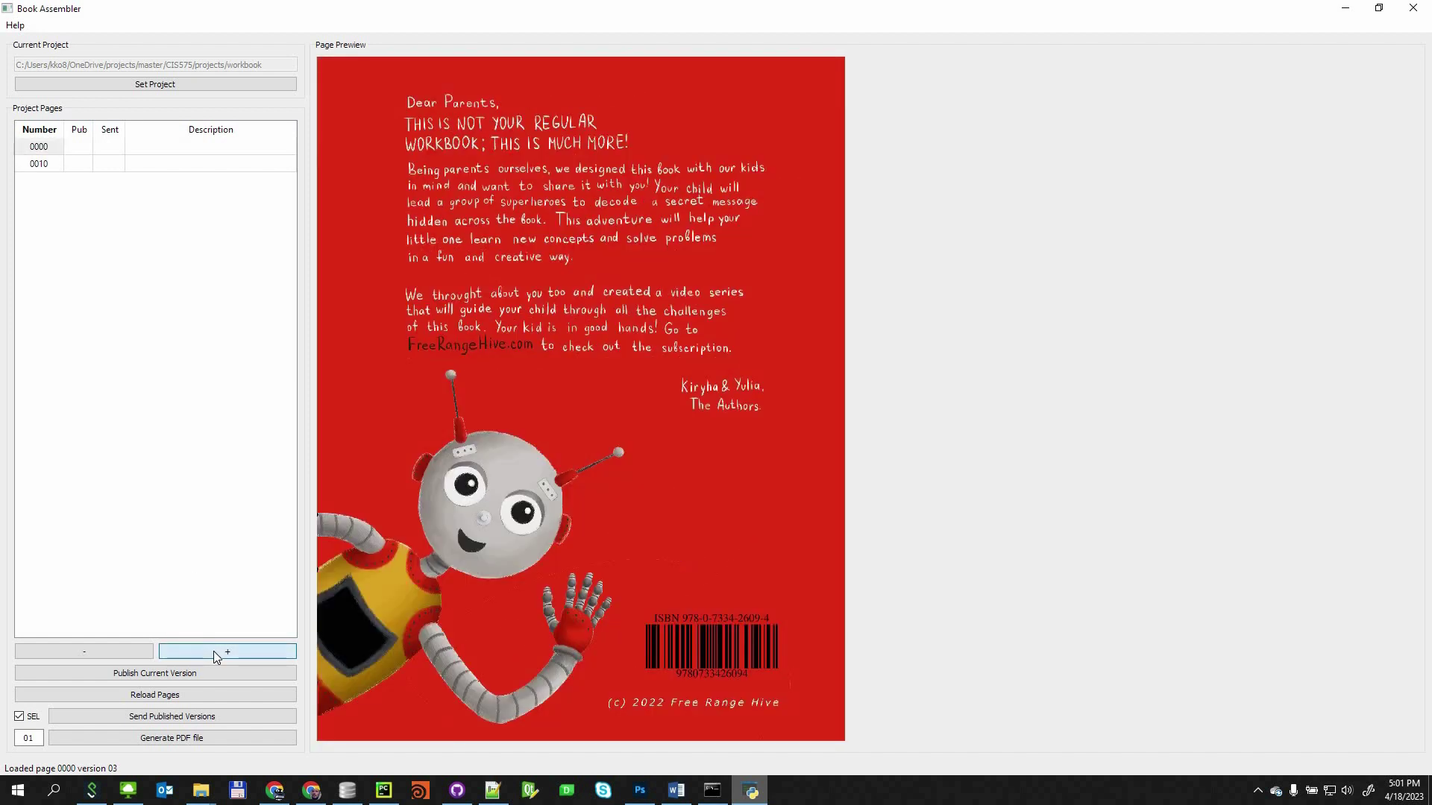
pyautogui.click(213, 651)
pyautogui.click(194, 671)
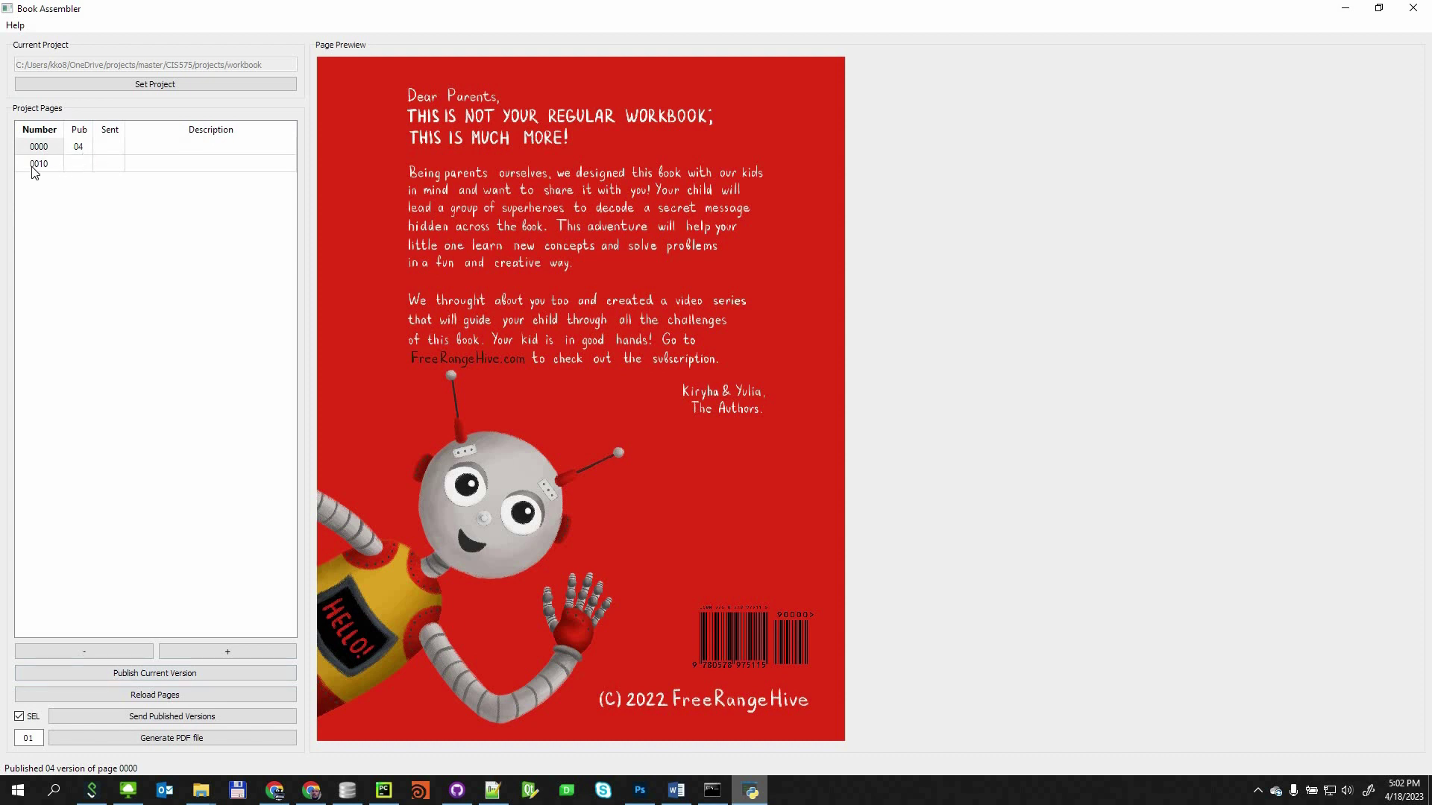
# Advance page 0010 to version 12 and publish it
pyautogui.press('Down')
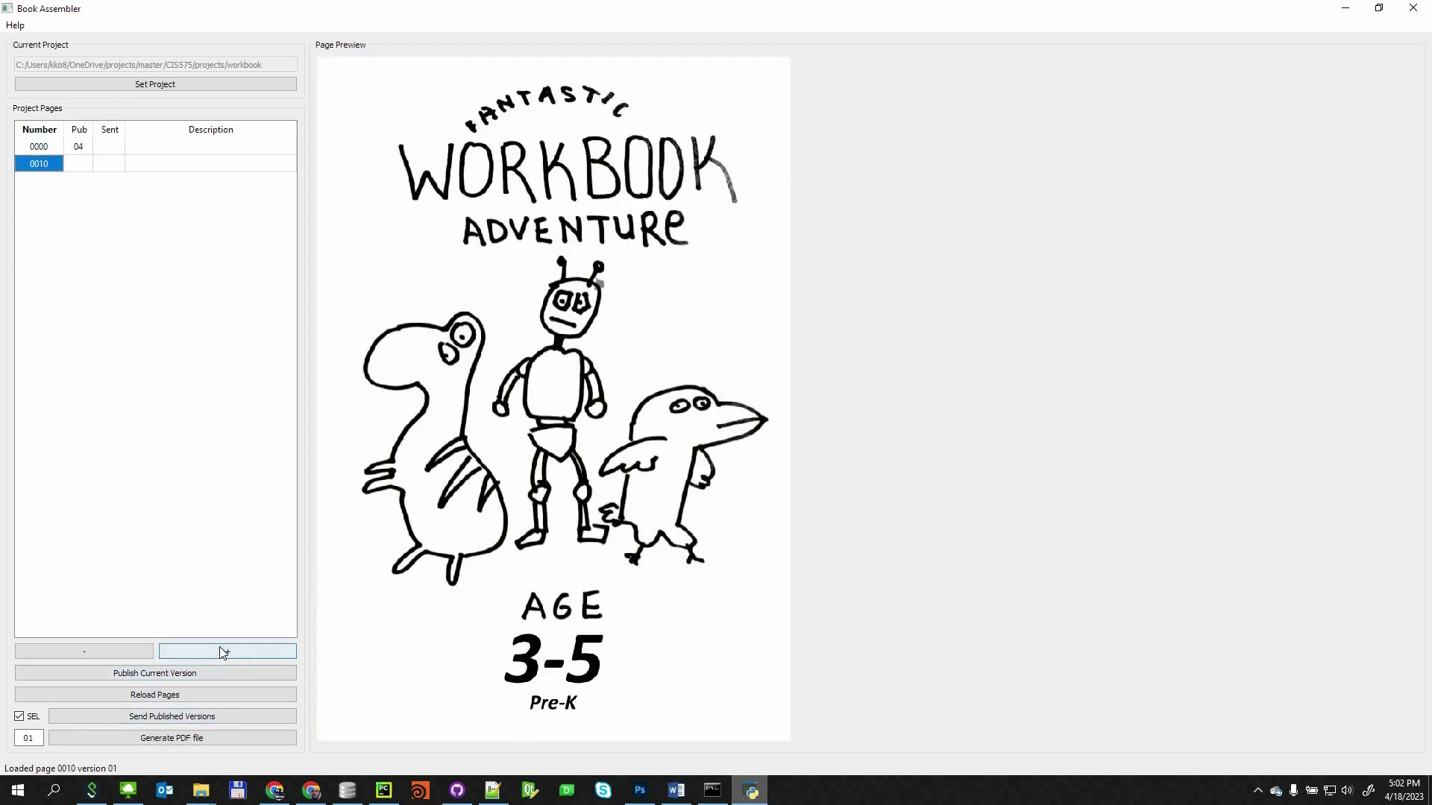
pyautogui.click(220, 651)
pyautogui.click(220, 651)
pyautogui.click(220, 650)
pyautogui.click(220, 651)
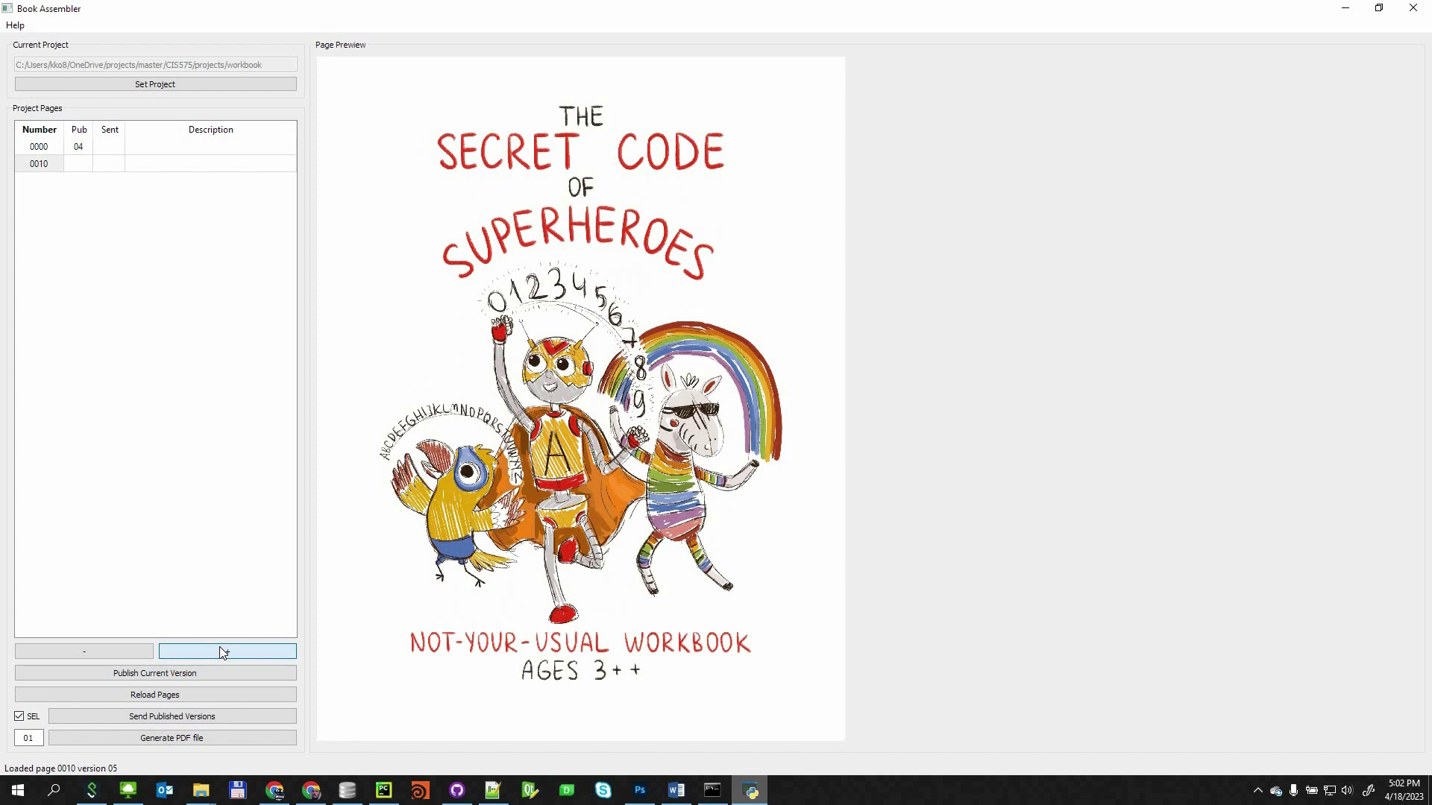
pyautogui.click(220, 648)
pyautogui.click(220, 649)
pyautogui.click(220, 649)
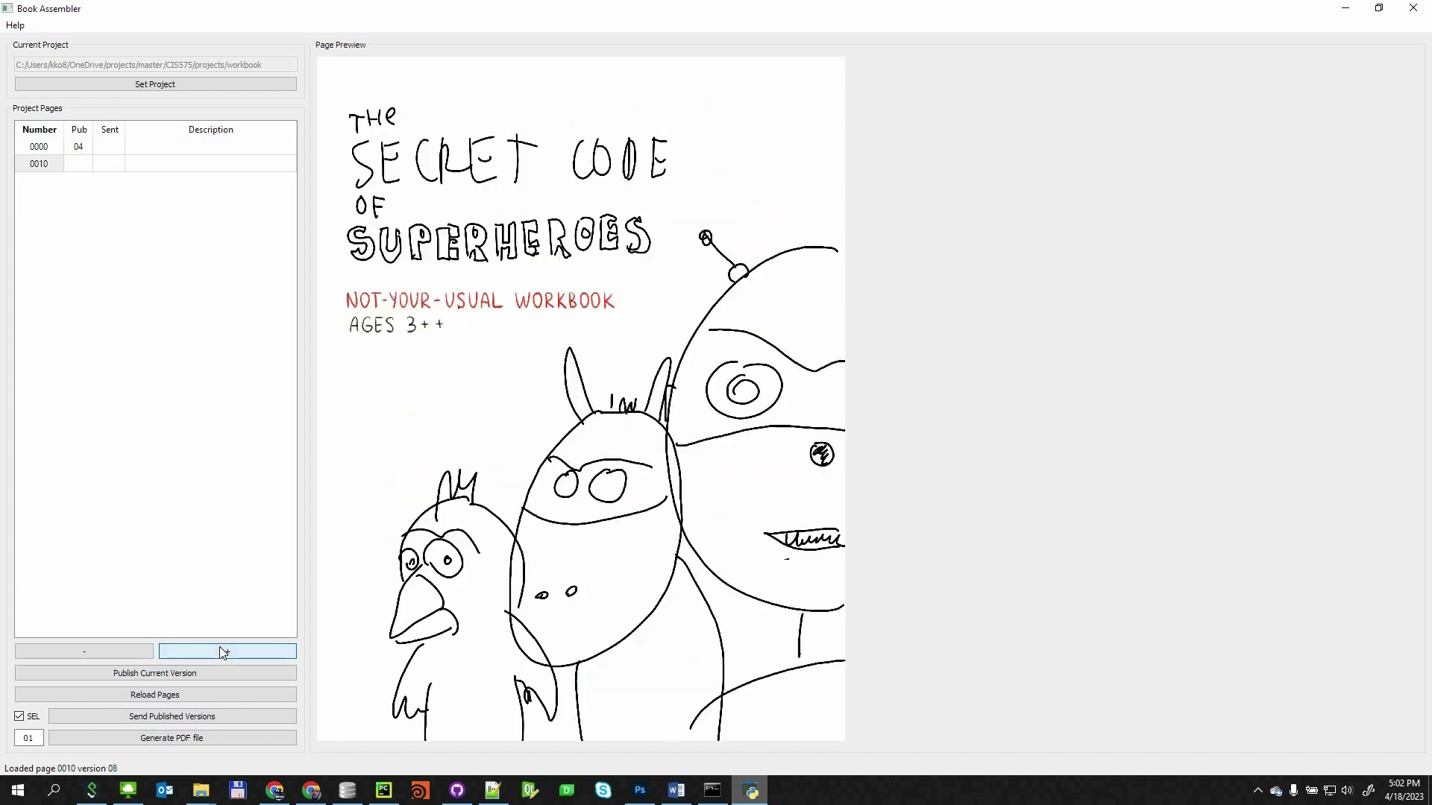
pyautogui.click(220, 649)
pyautogui.click(220, 650)
pyautogui.click(220, 650)
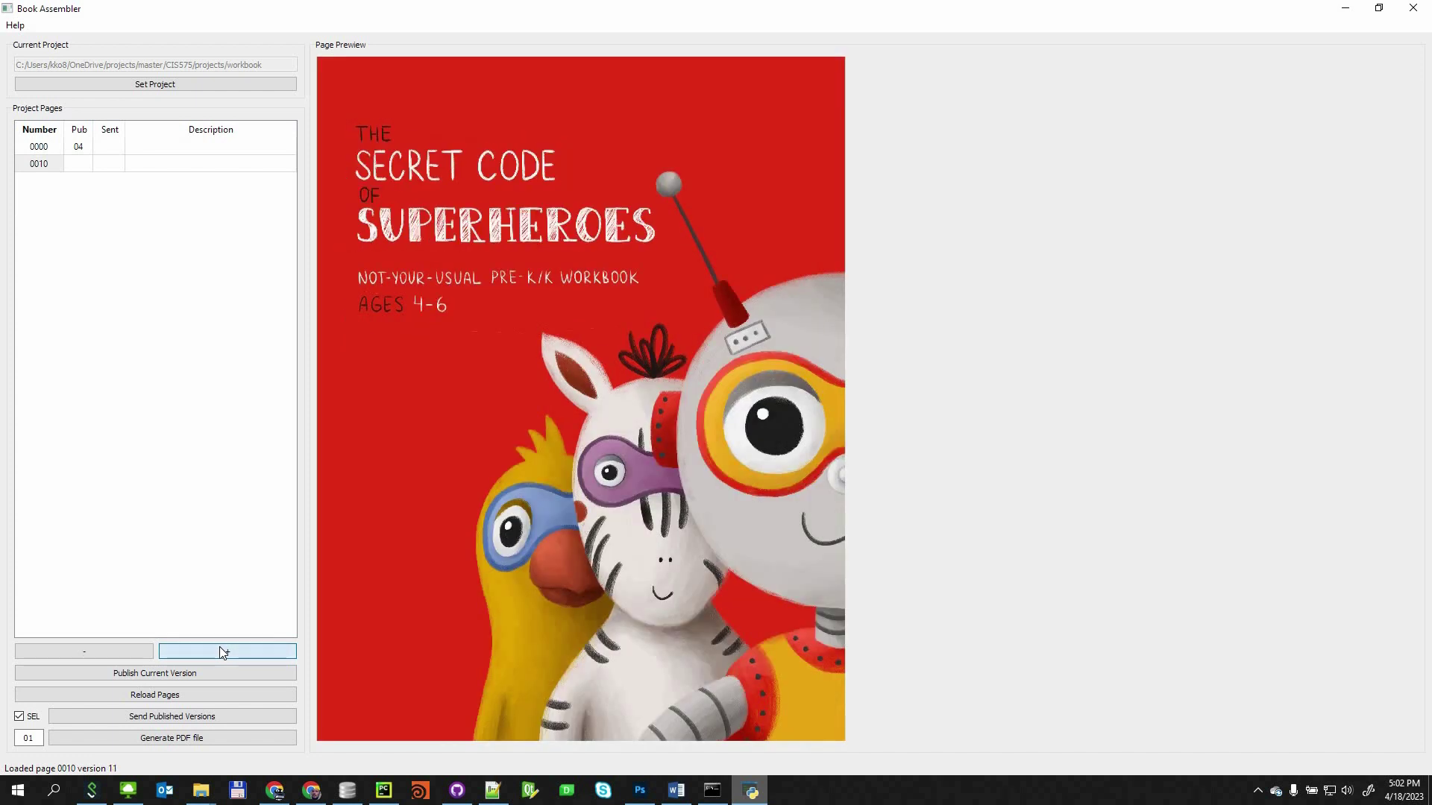
pyautogui.click(221, 651)
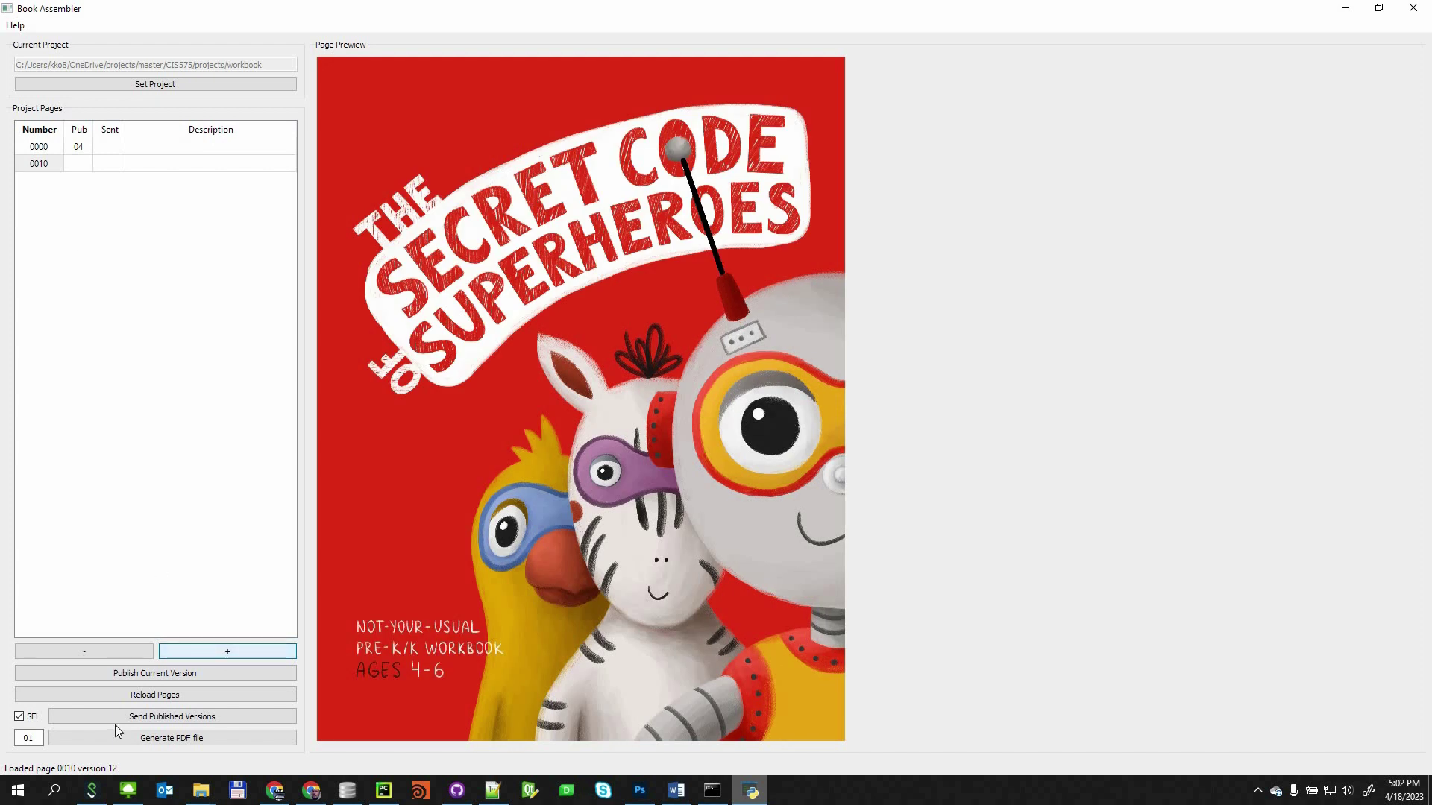
pyautogui.click(138, 675)
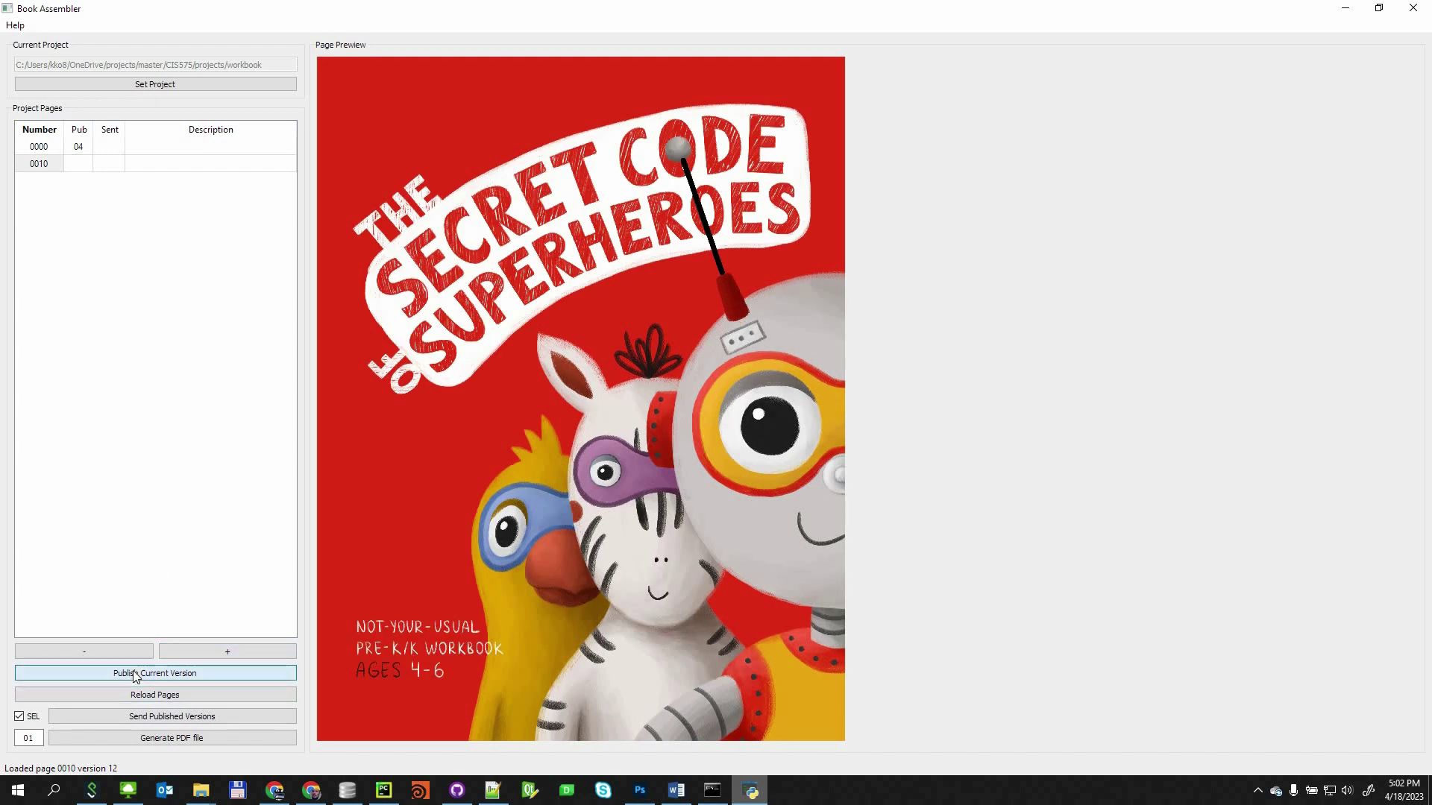
# Compare pages 0000 and 0010, then begin editing page 0000's description
pyautogui.click(40, 149)
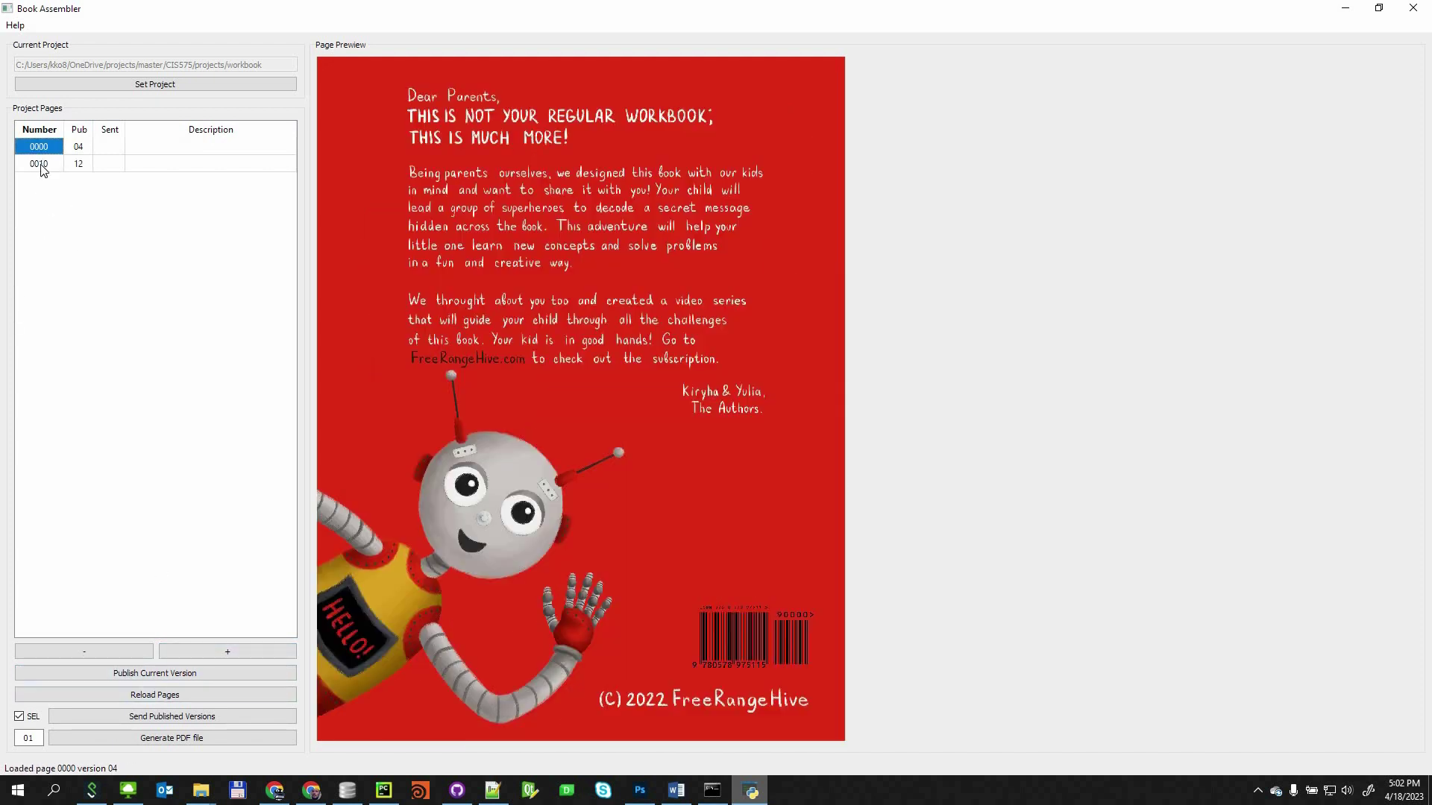
pyautogui.click(41, 165)
pyautogui.click(182, 153)
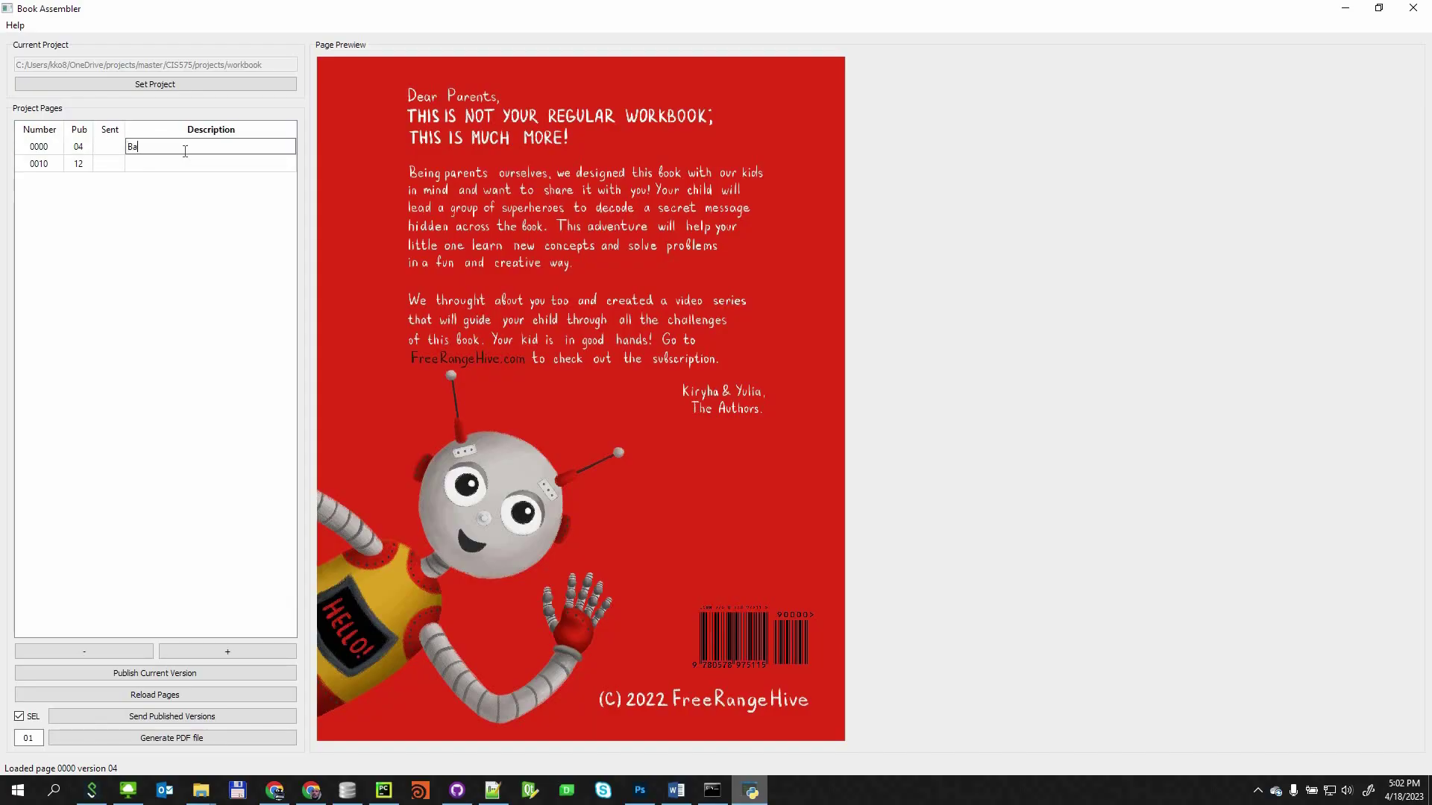
# Enter 'Back Cover' as page 0000's Description and 'Front Cover' as page 0010's
pyautogui.write('Back Cover')
pyautogui.press('Return')
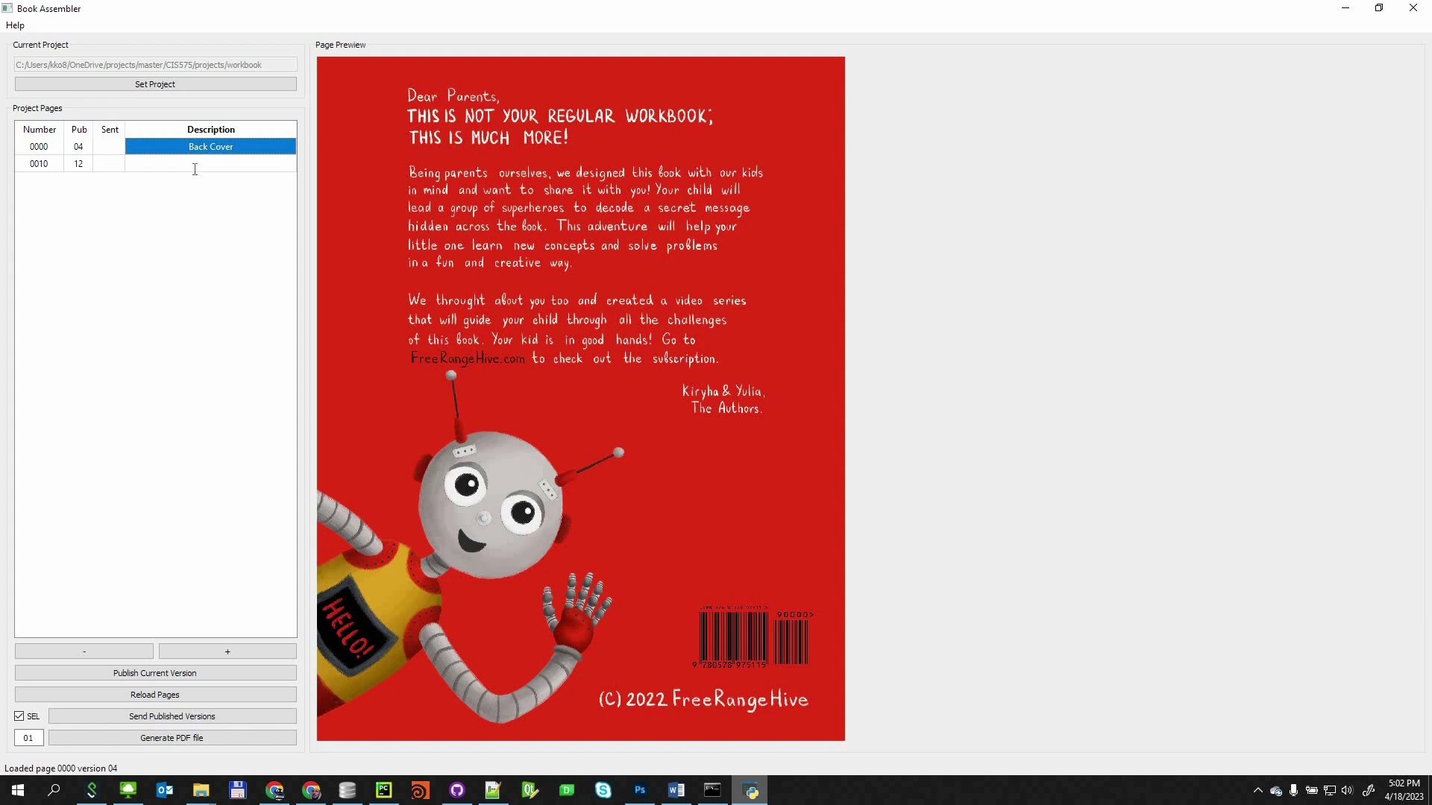
pyautogui.doubleClick(194, 164)
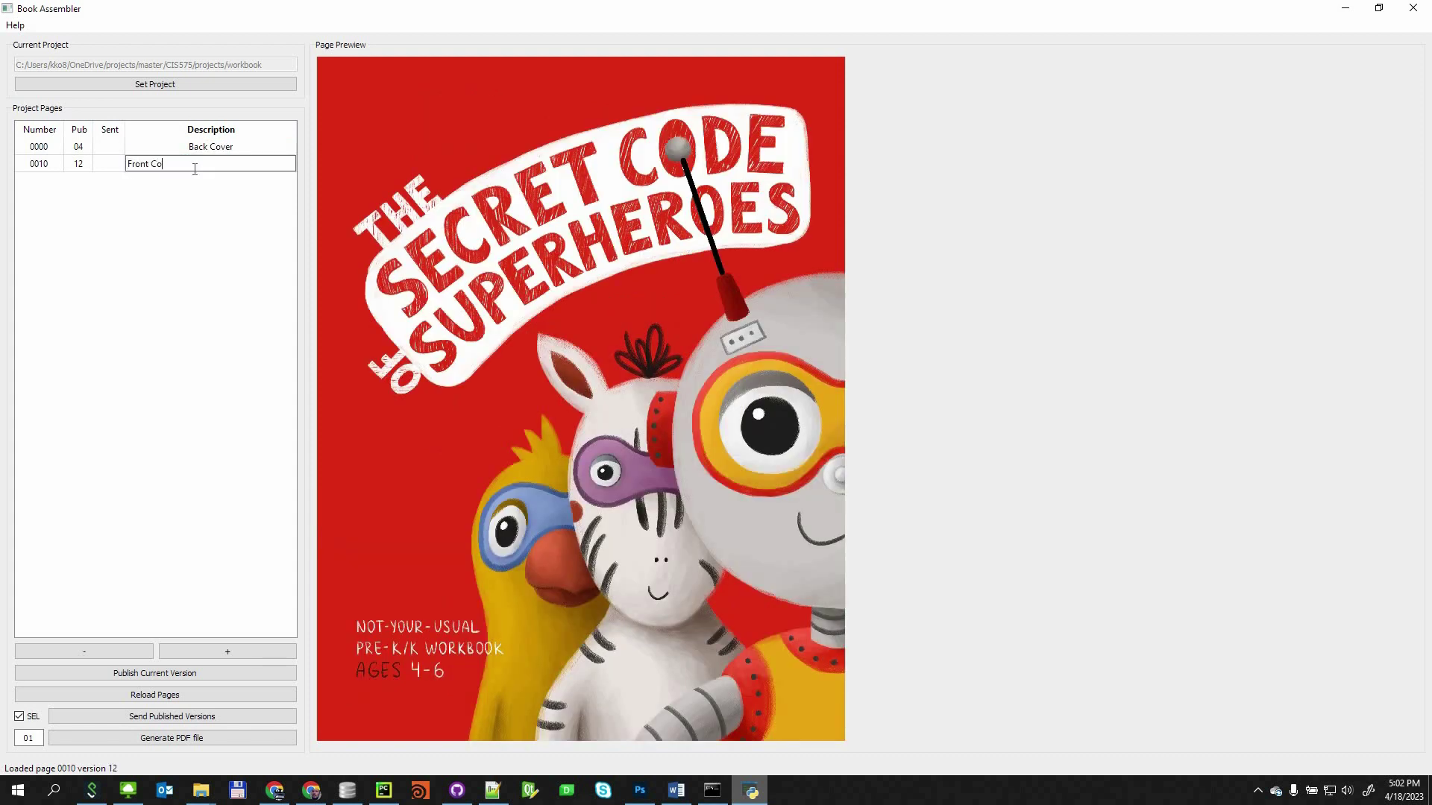
pyautogui.write('Front Cover')
pyautogui.press('Return')
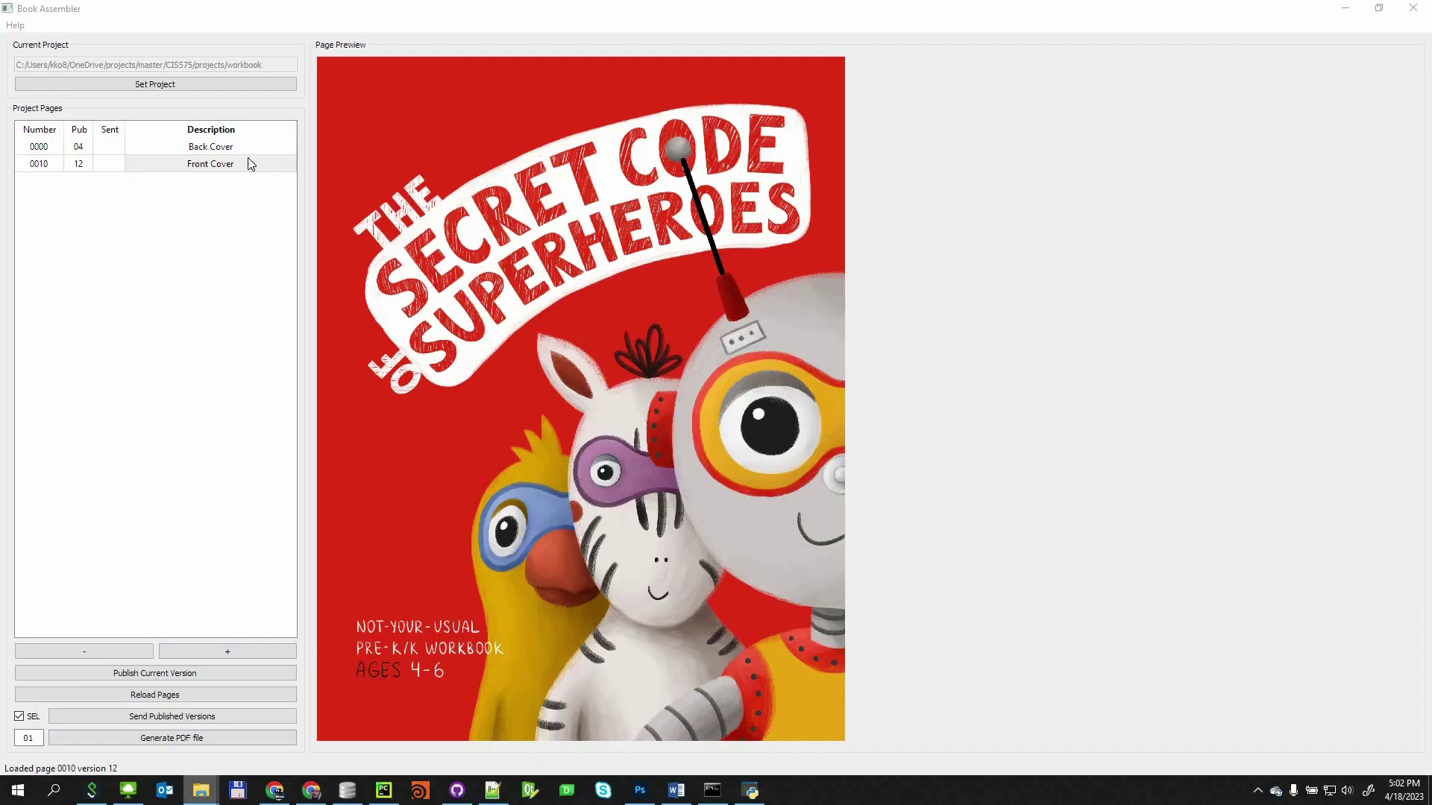
# Check the empty final folder, then send all published pages to it with SEL unchecked
pyautogui.hotkey('alt', 'Tab')
pyautogui.doubleClick(240, 166)
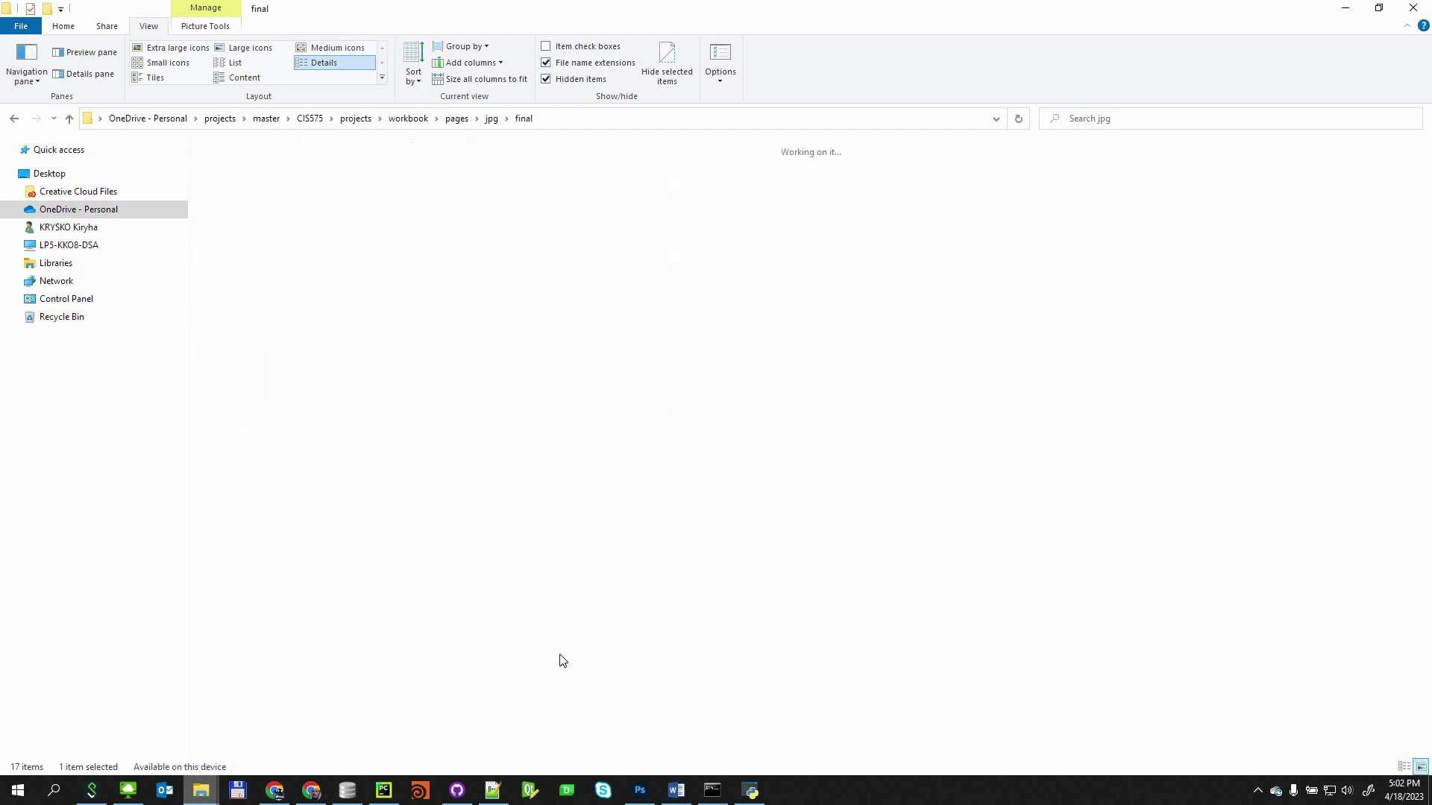
pyautogui.click(751, 792)
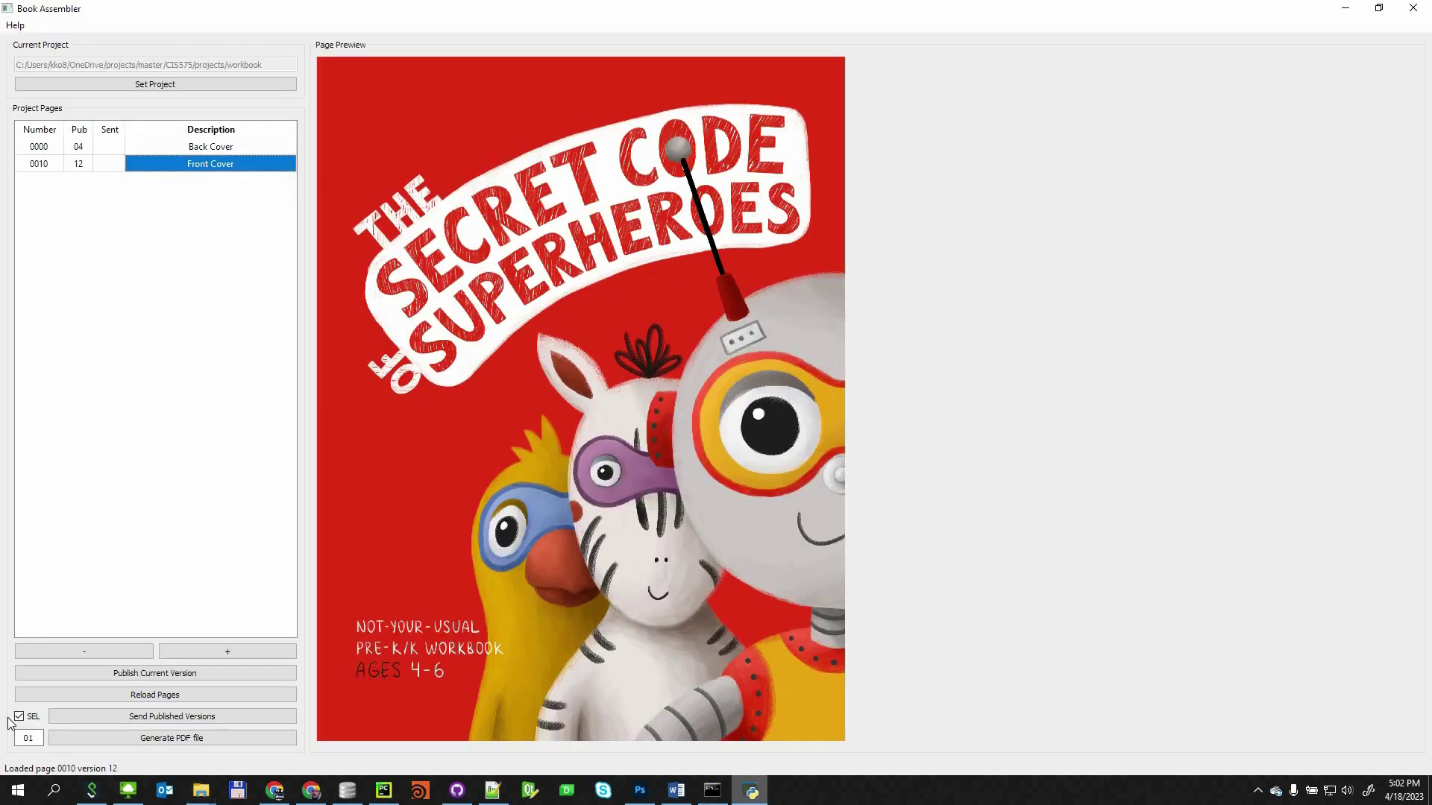
pyautogui.click(18, 717)
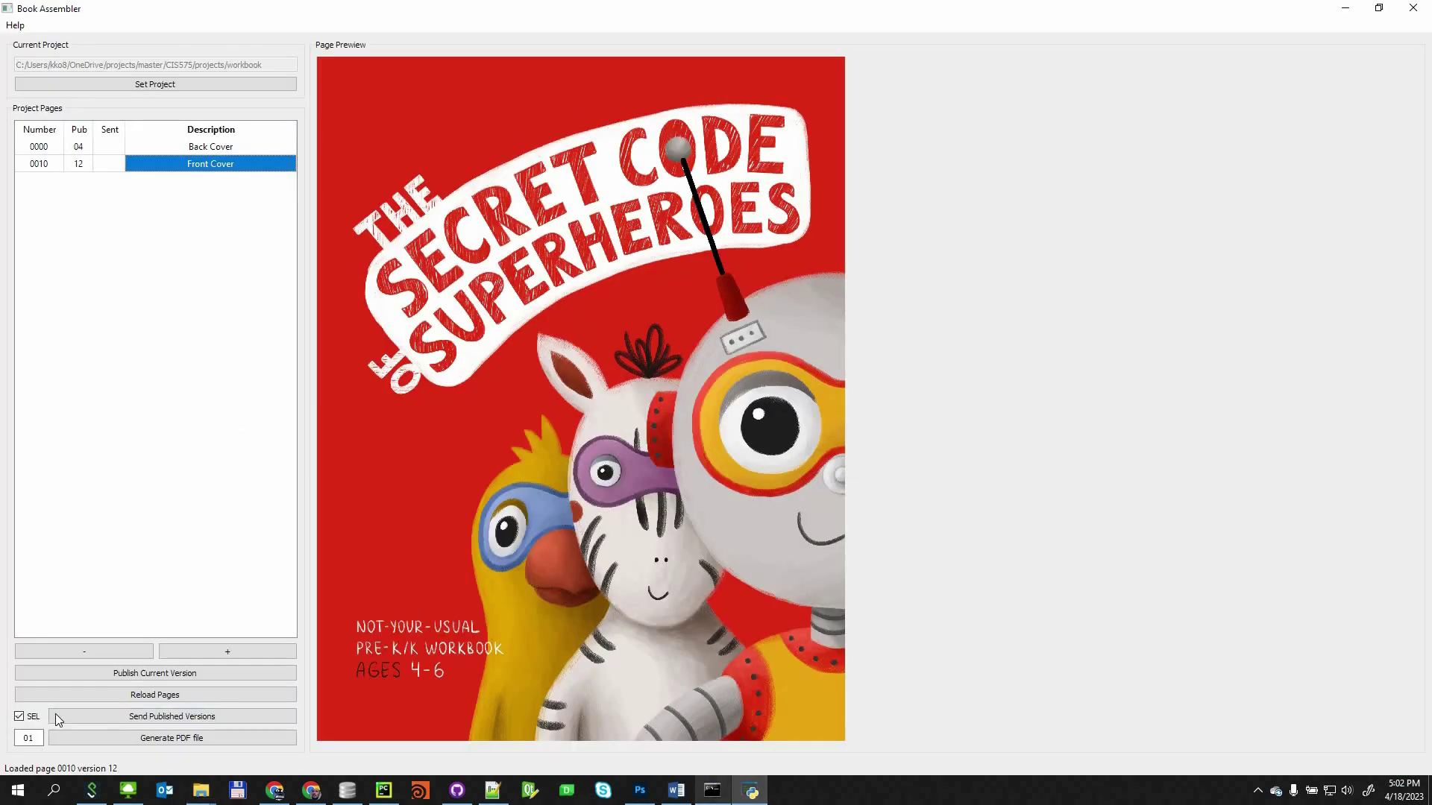
pyautogui.click(112, 718)
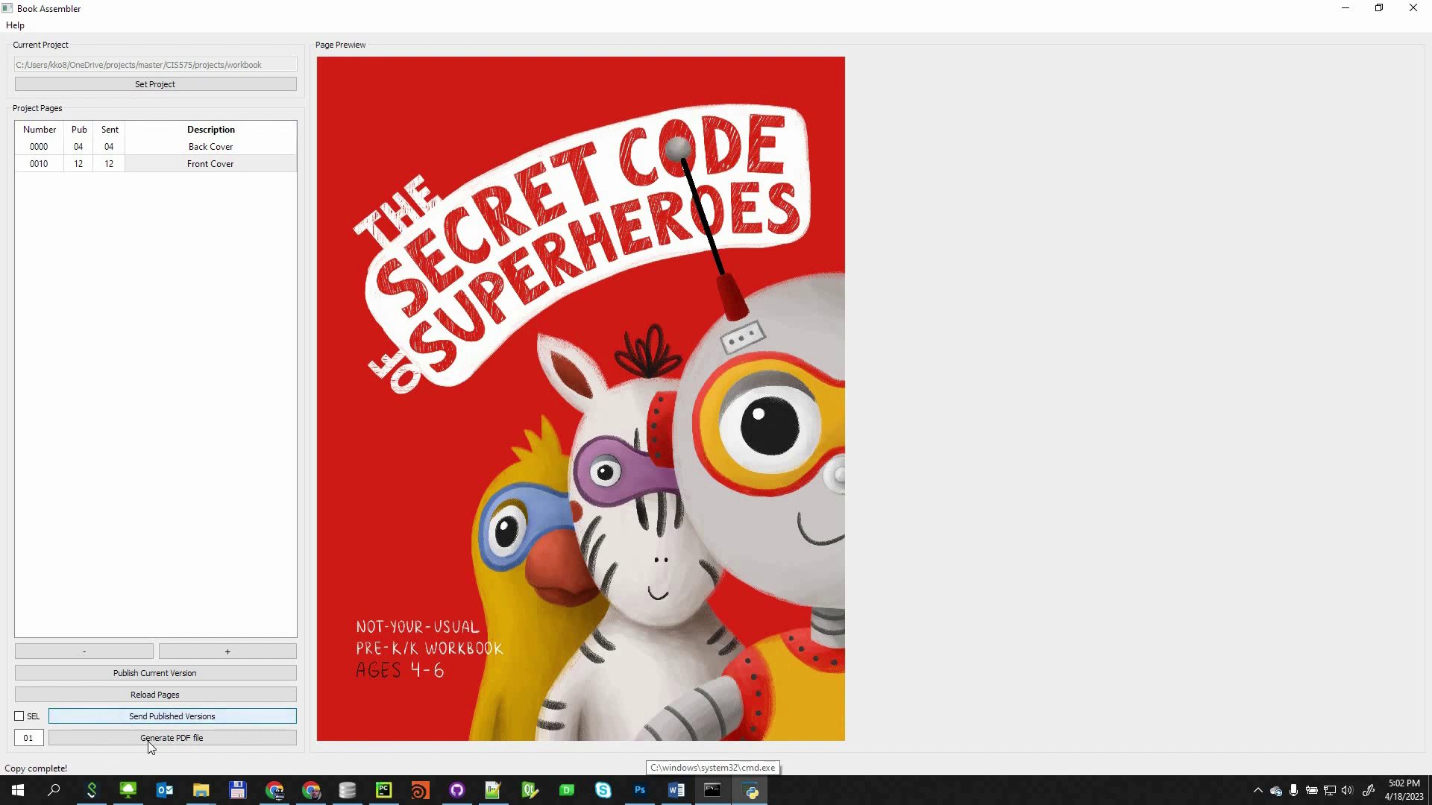
# Confirm the copies in the final folder and generate the workbook_01.pdf file
pyautogui.moveTo(200, 792)
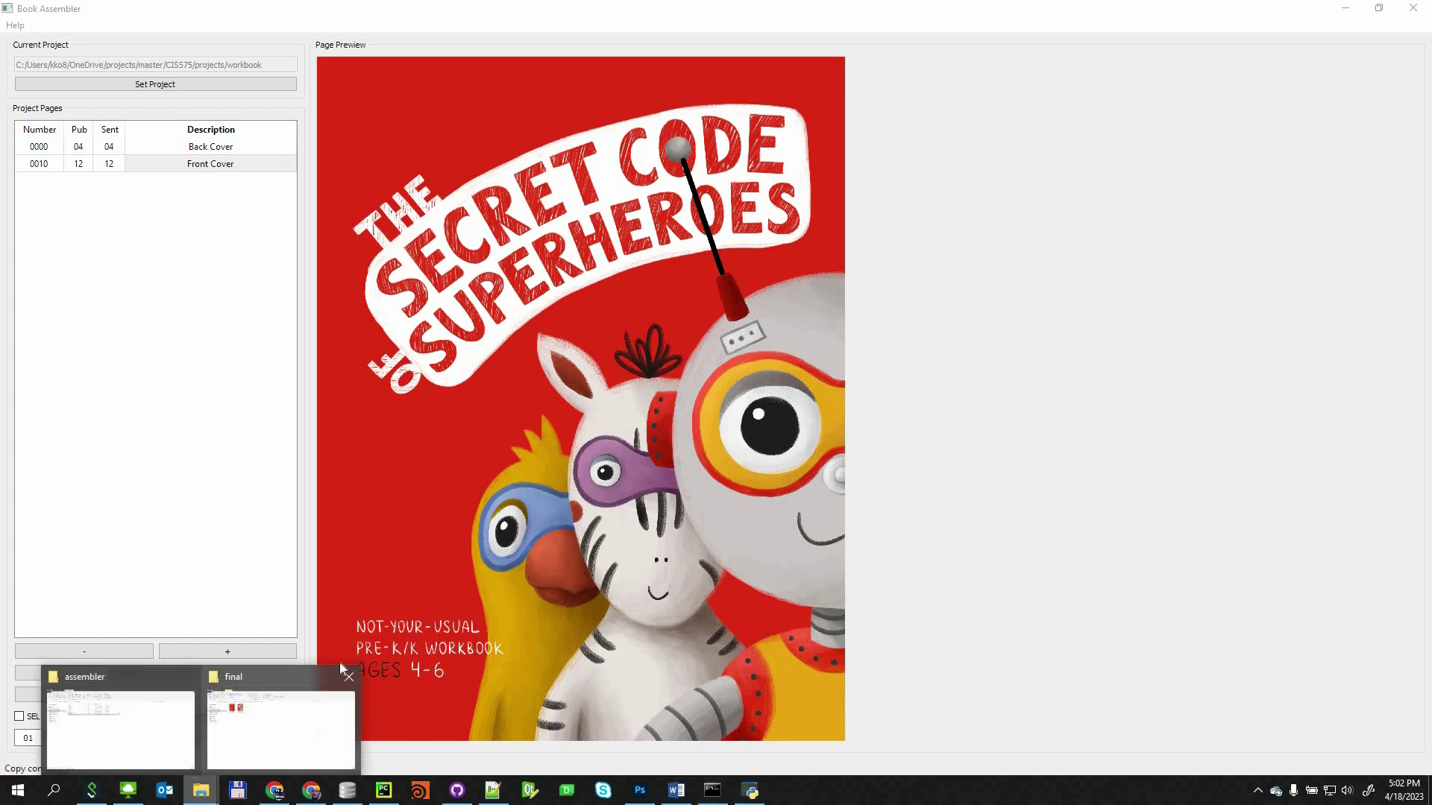
pyautogui.click(288, 735)
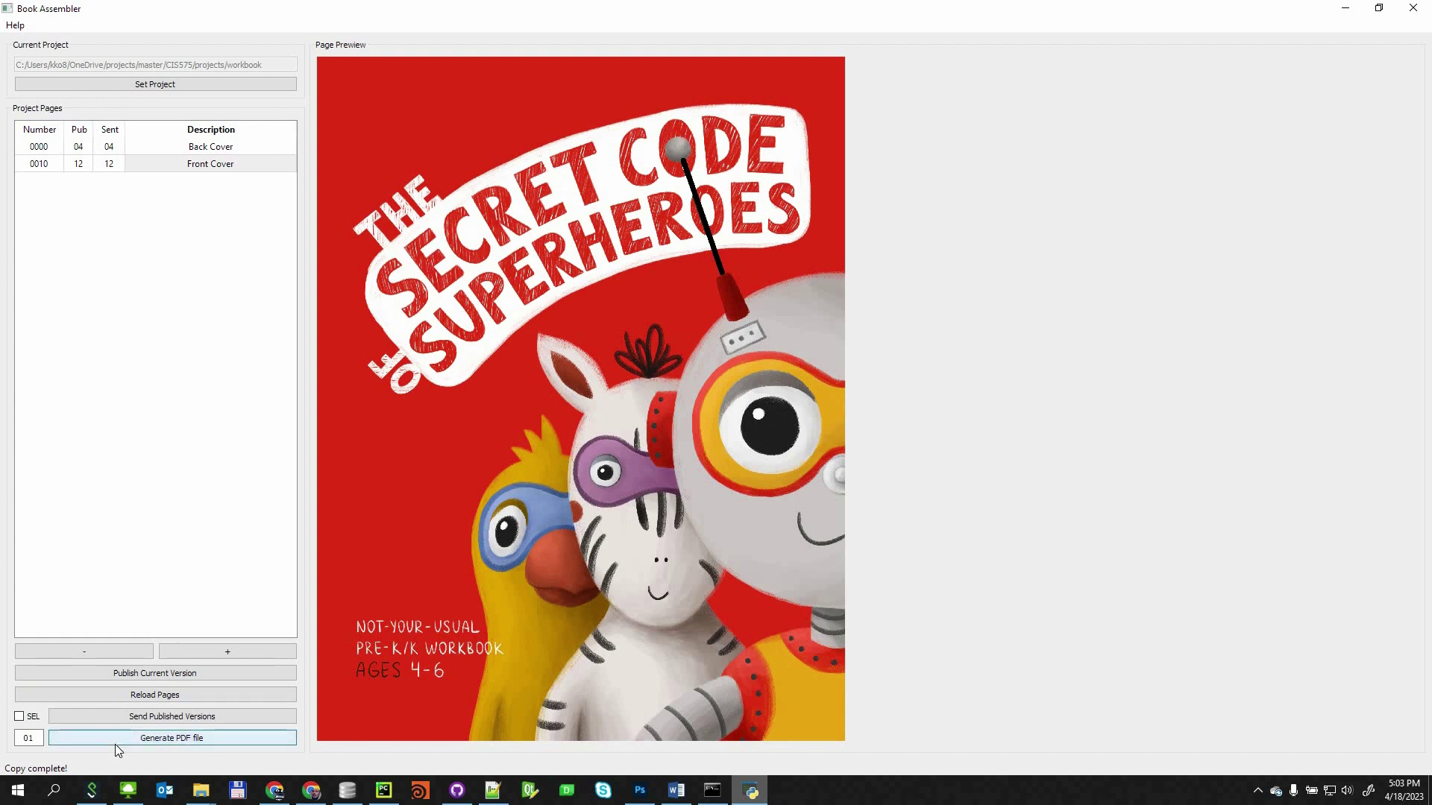
pyautogui.click(115, 745)
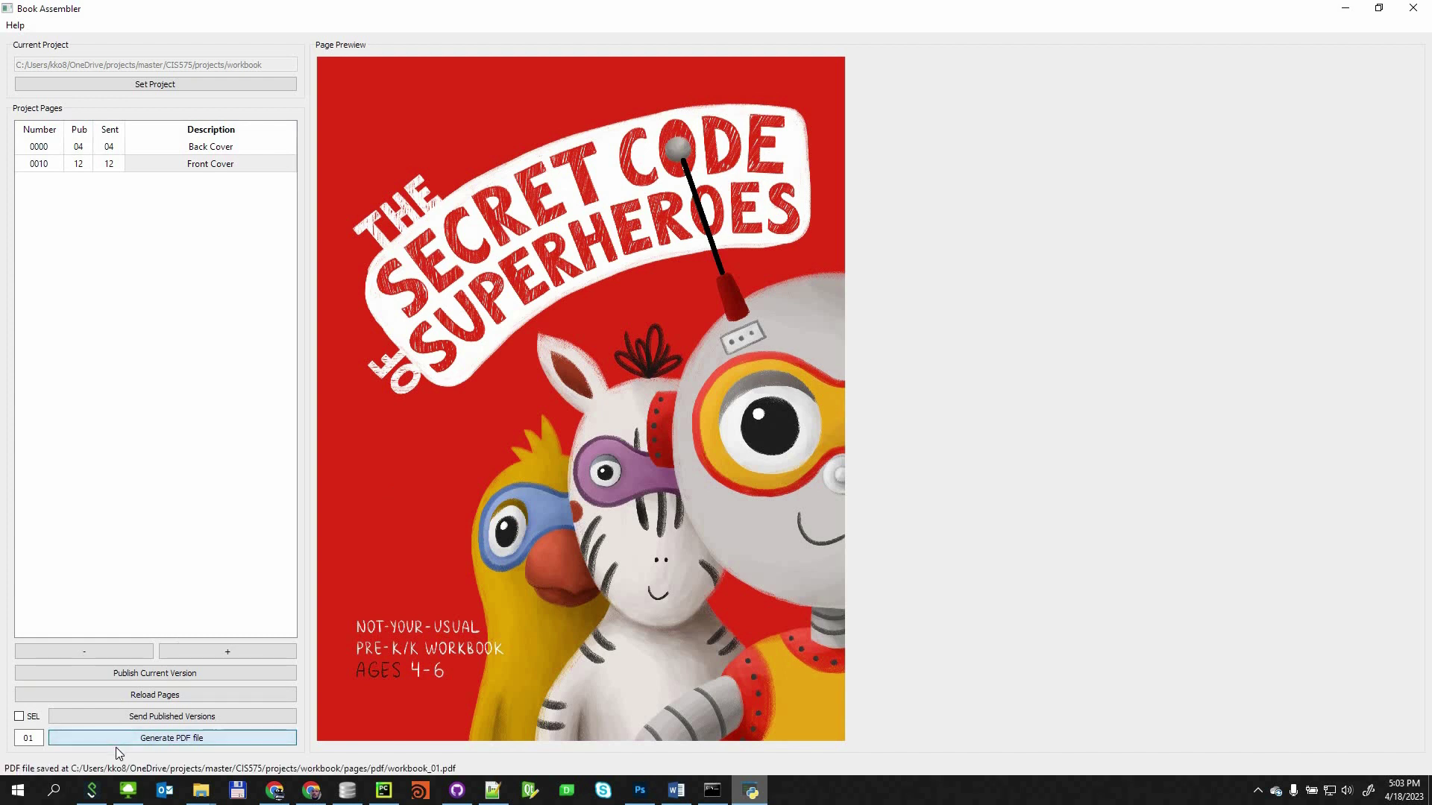
# Verify 0000.jpg and 0010.jpg in final, then view workbook_01.pdf from pages\pdf full-screen
pyautogui.click(202, 791)
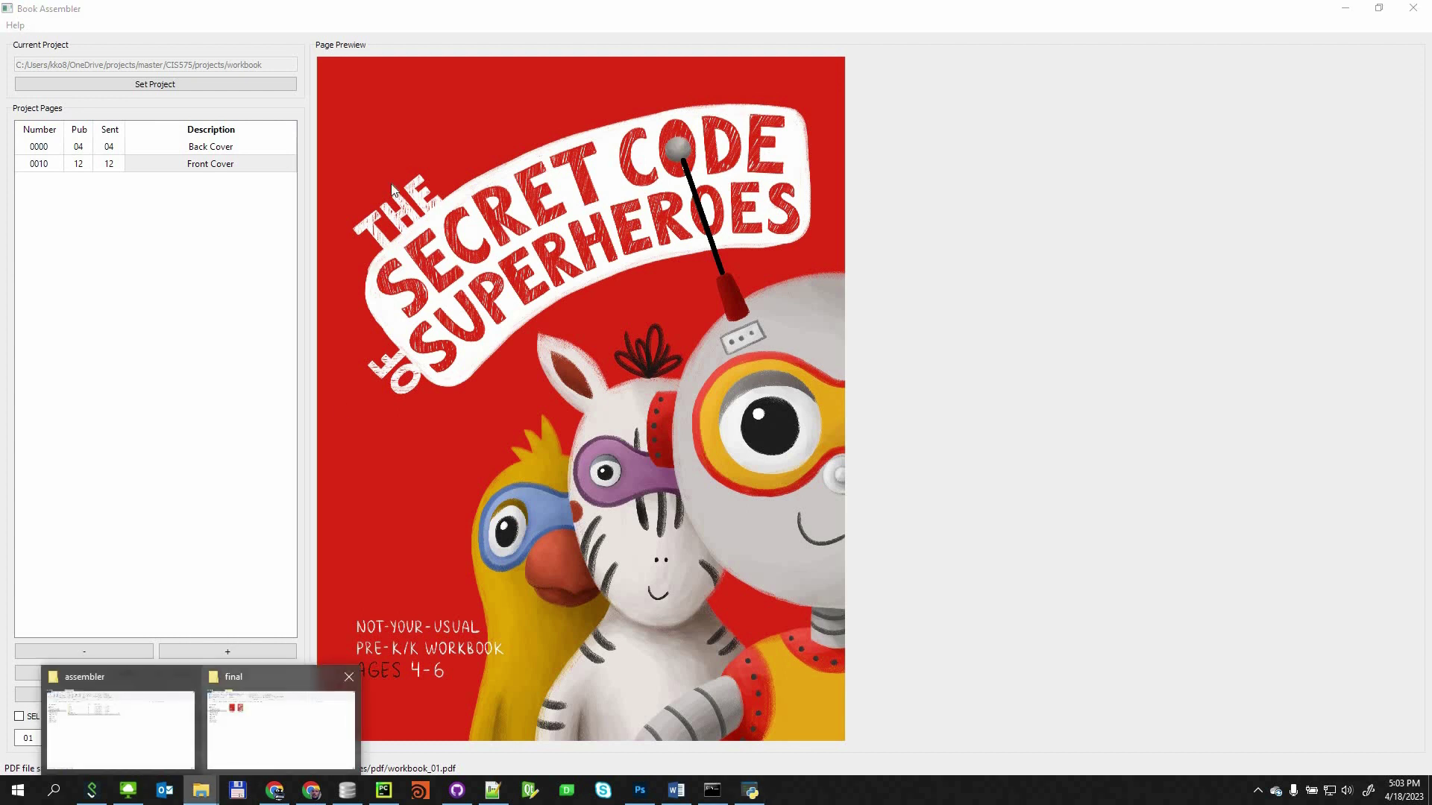
pyautogui.click(282, 724)
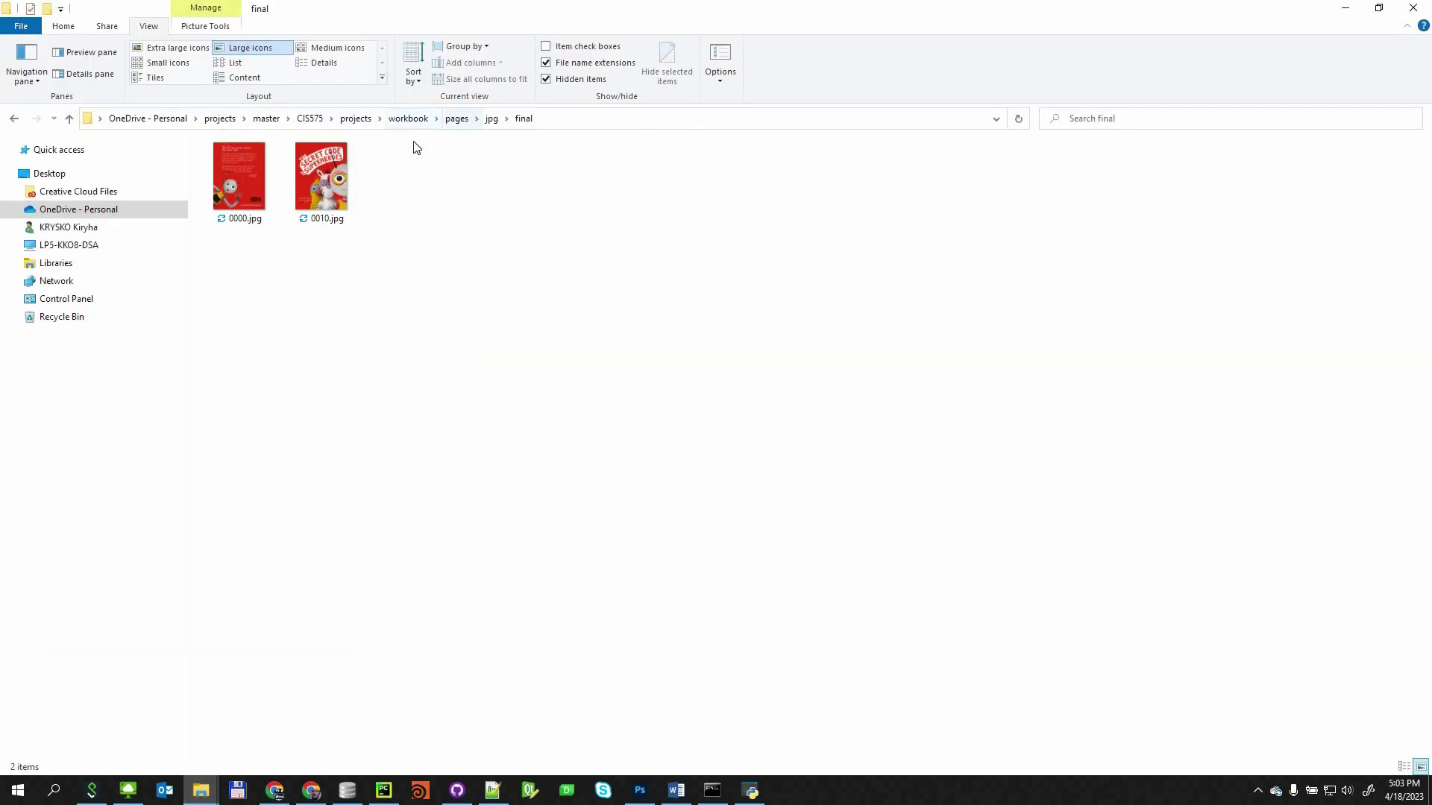
pyautogui.click(457, 117)
pyautogui.doubleClick(243, 186)
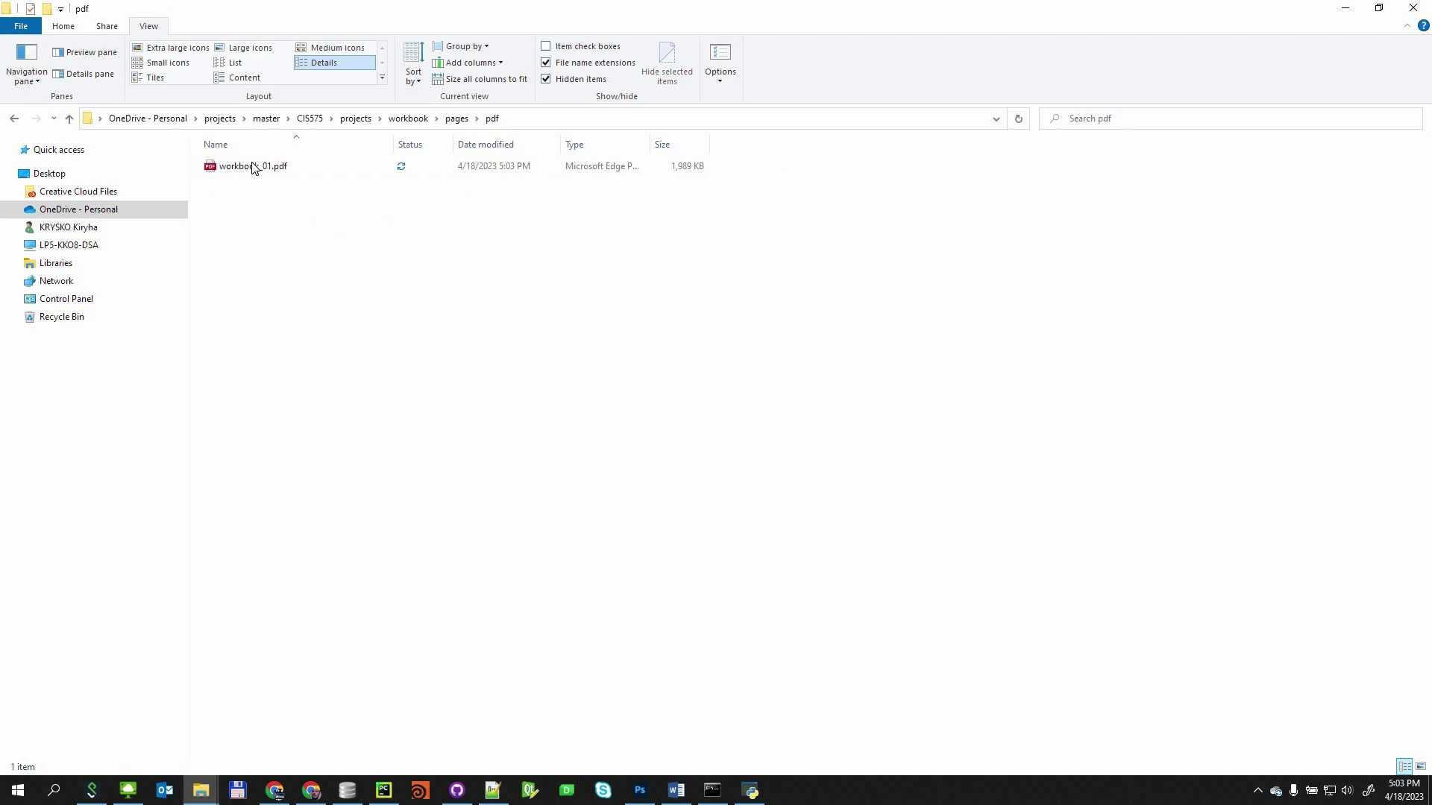
pyautogui.doubleClick(254, 167)
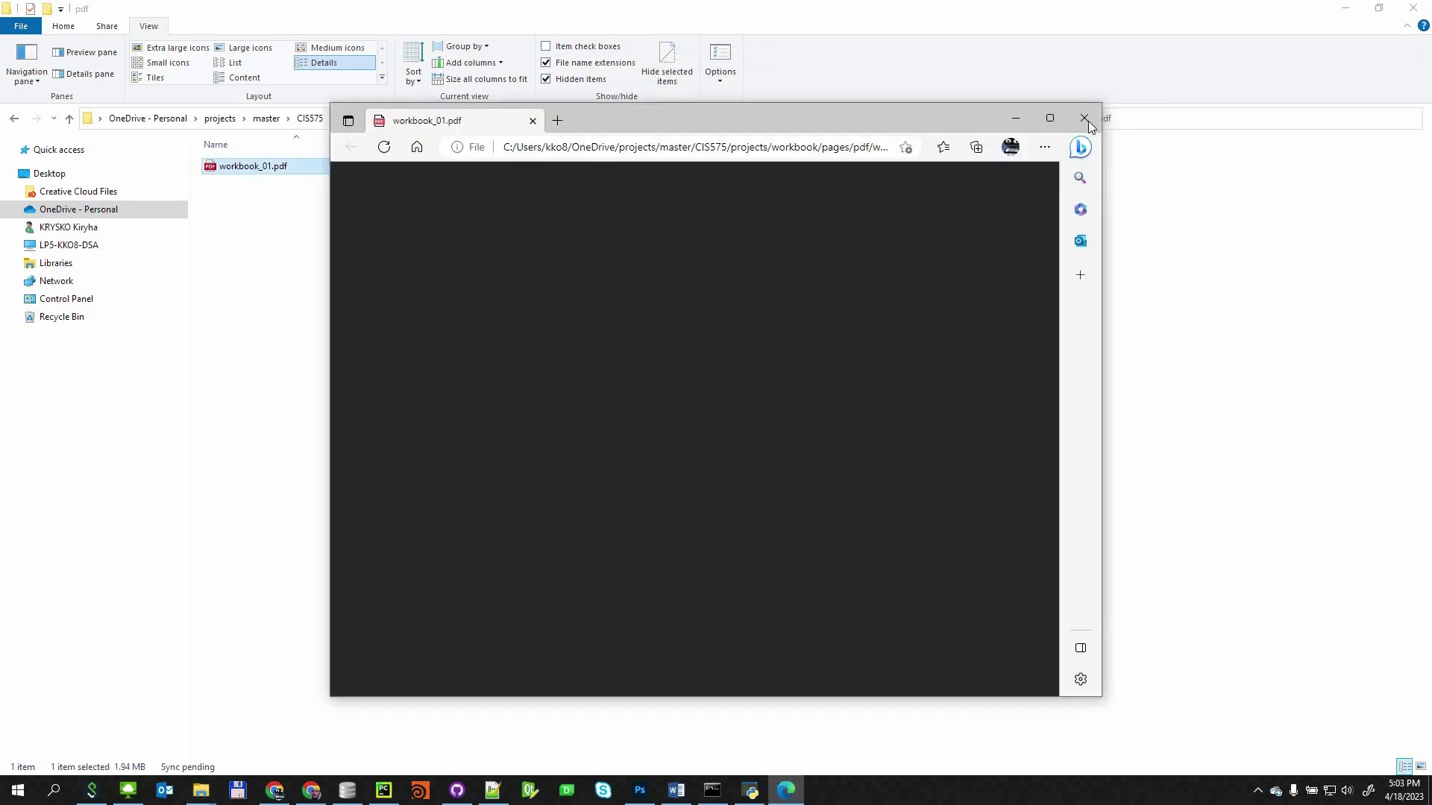
pyautogui.click(1050, 118)
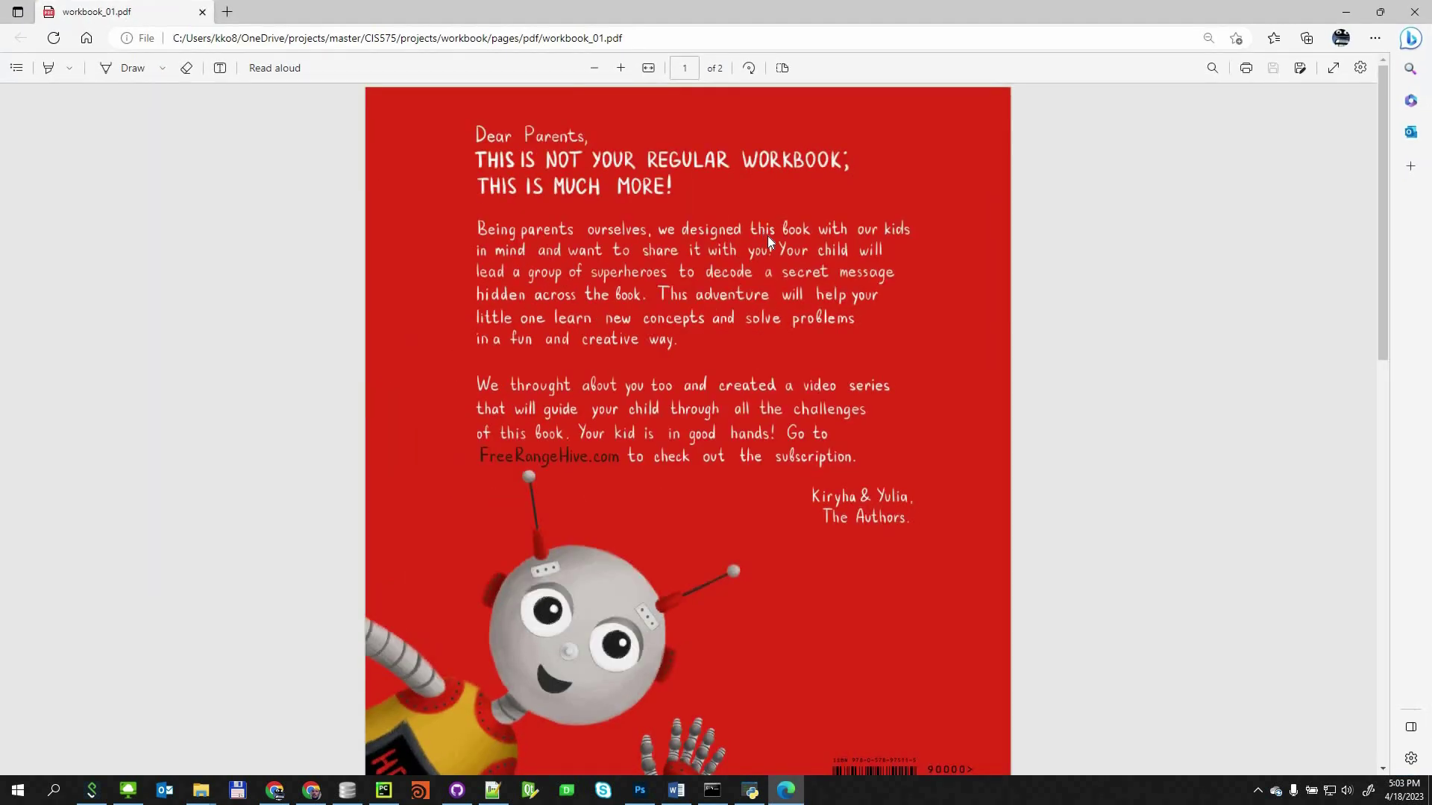
pyautogui.scroll(-12, 767, 235)
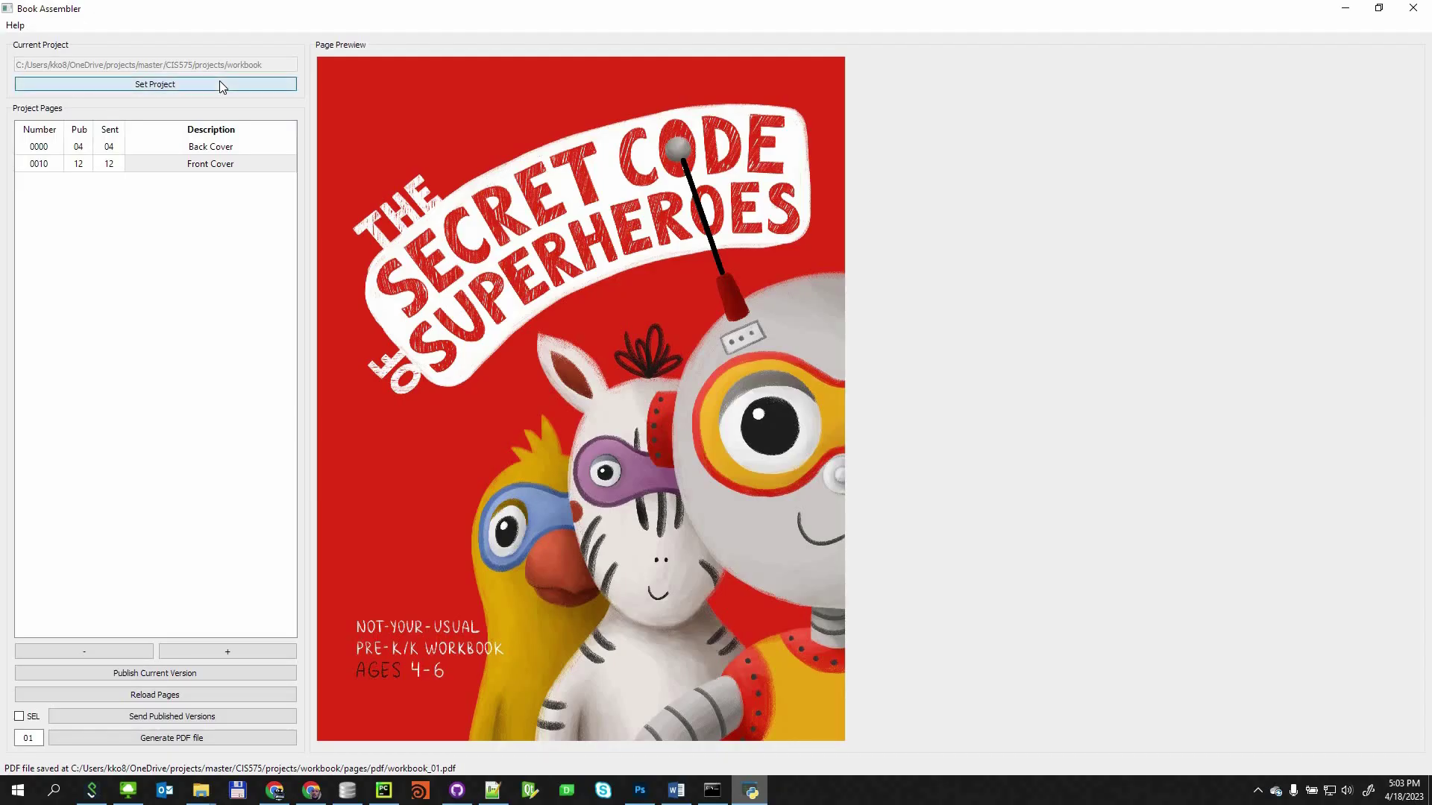
# Set the alphabet folder under projects as the current project
pyautogui.click(359, 58)
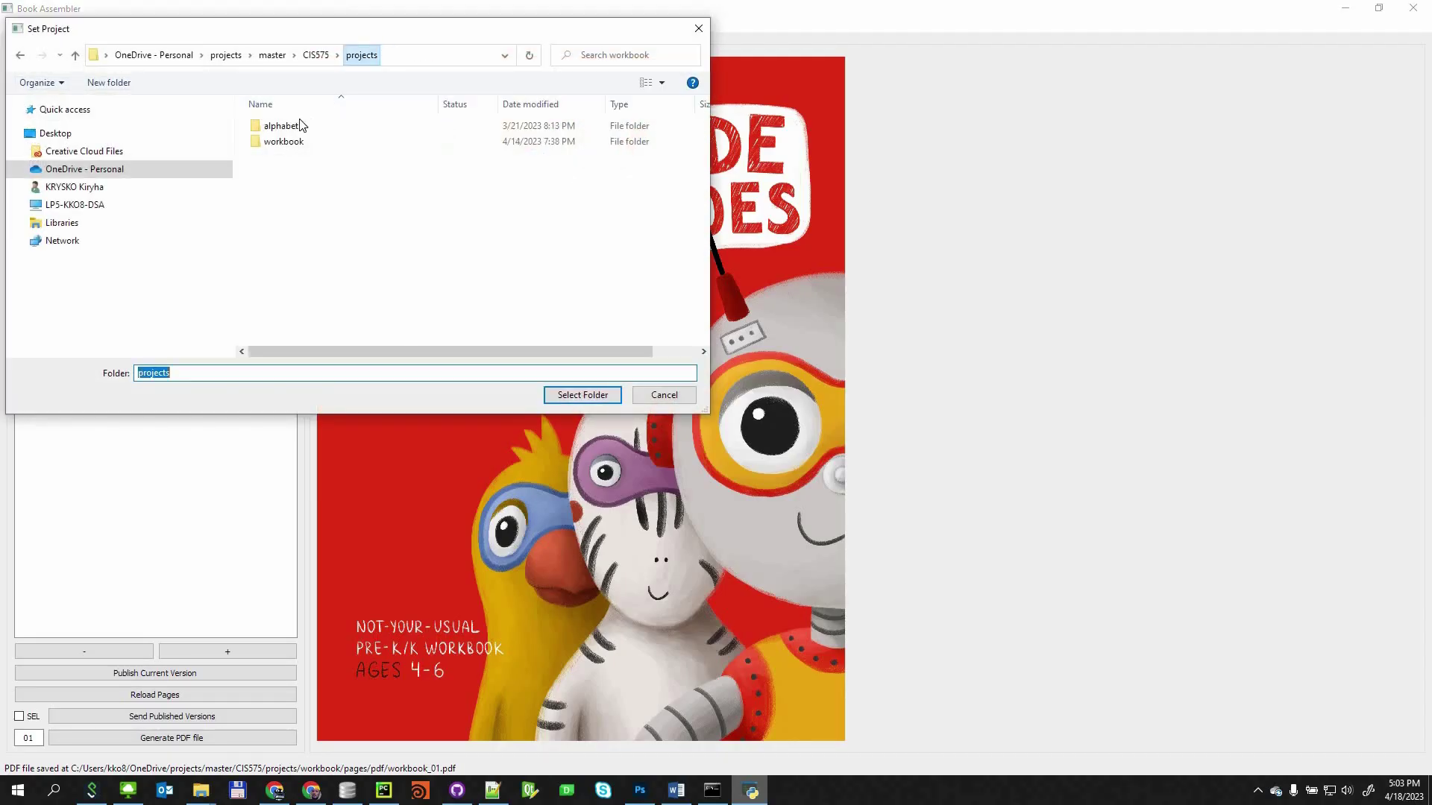
pyautogui.click(297, 127)
pyautogui.click(605, 402)
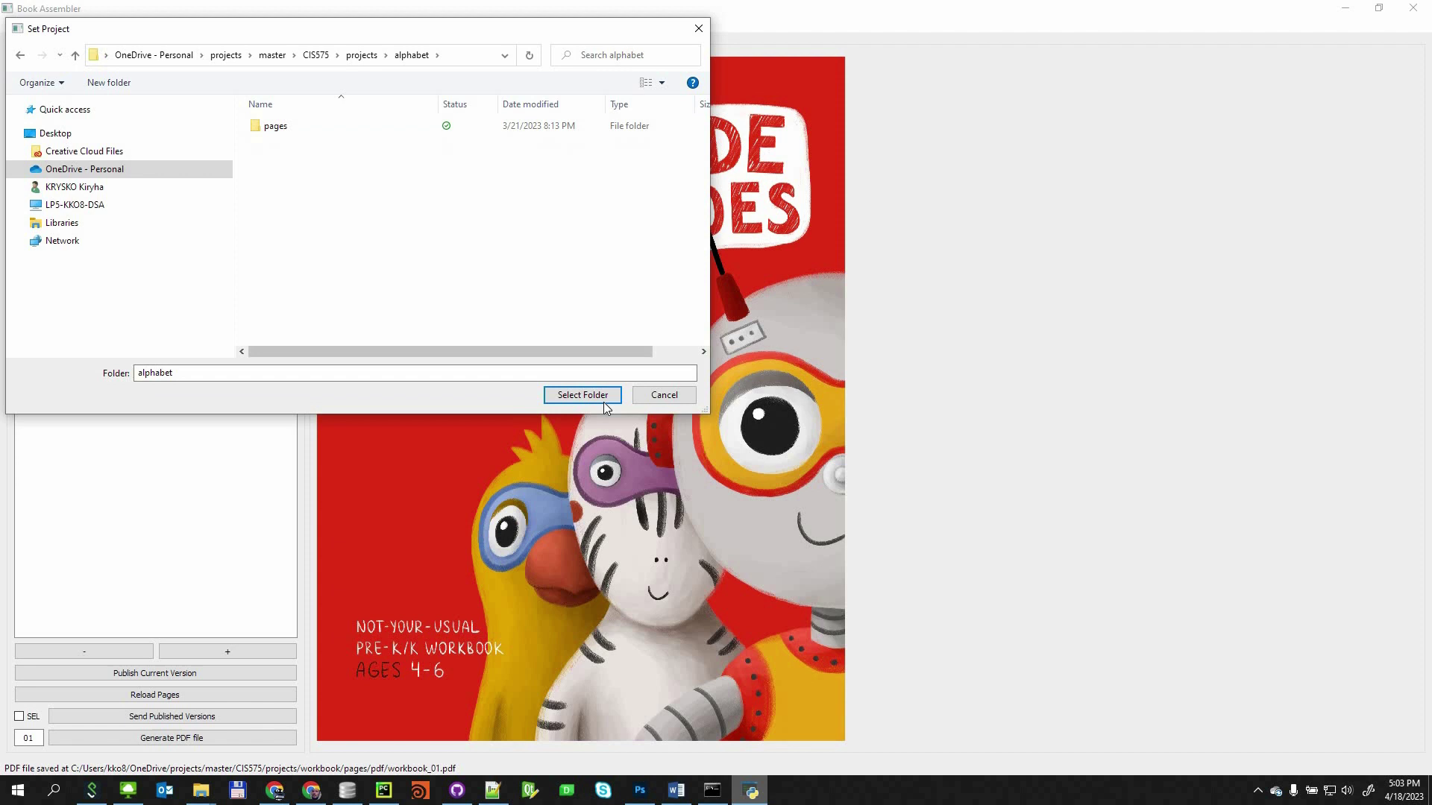
pyautogui.click(603, 401)
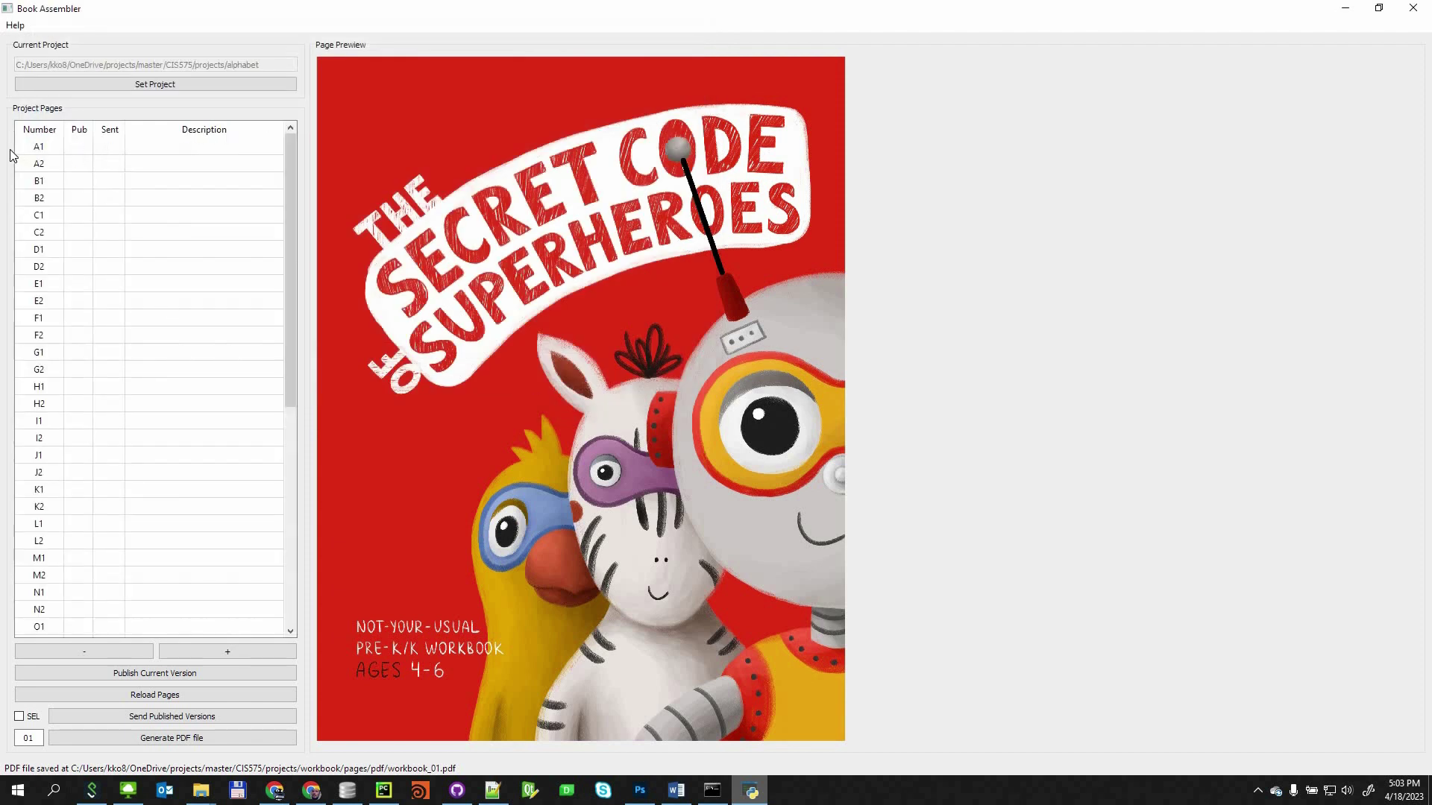
# Preview pages A1, A2, B1 and B2, stepping B2 to its next version
pyautogui.click(35, 148)
pyautogui.click(39, 167)
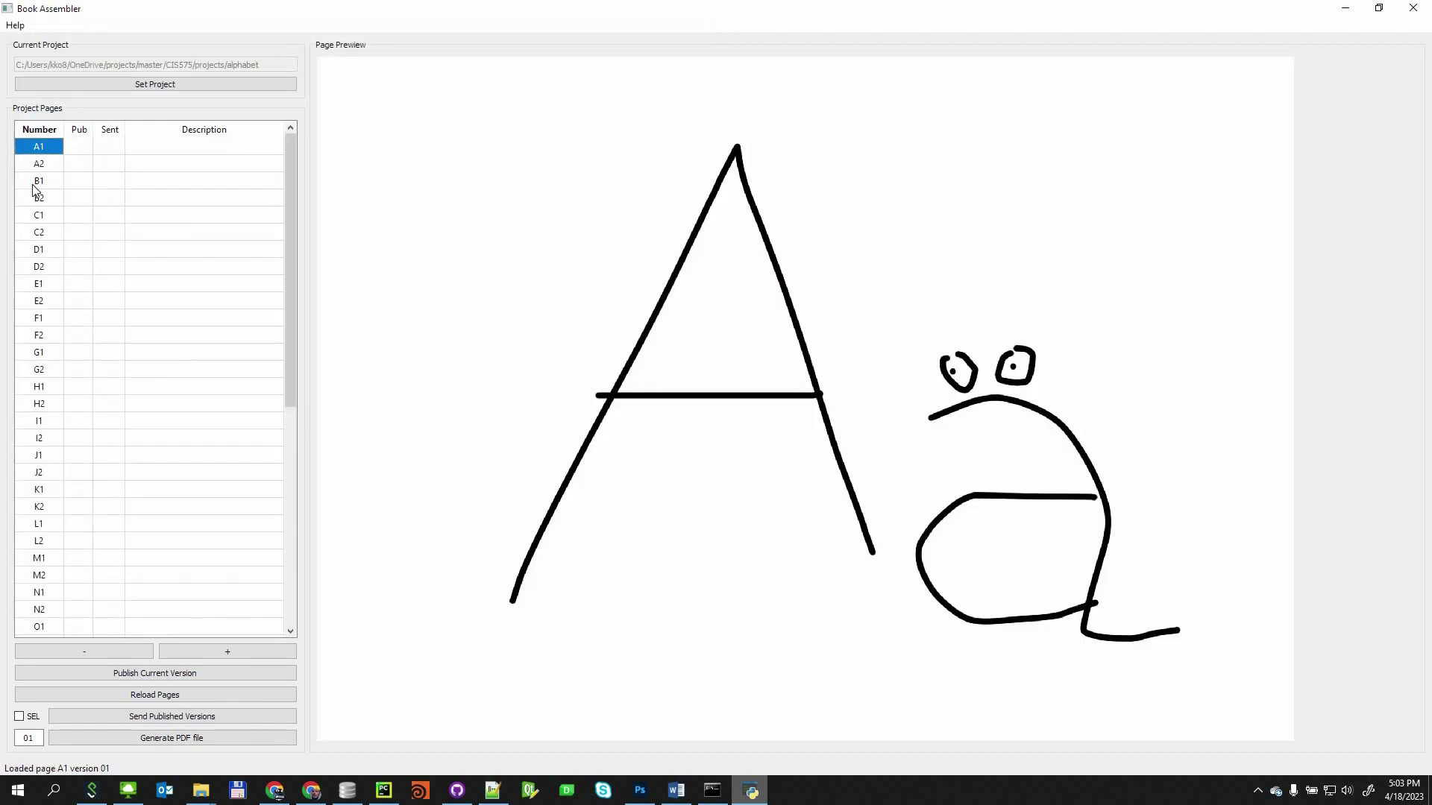
pyautogui.click(35, 186)
pyautogui.click(35, 199)
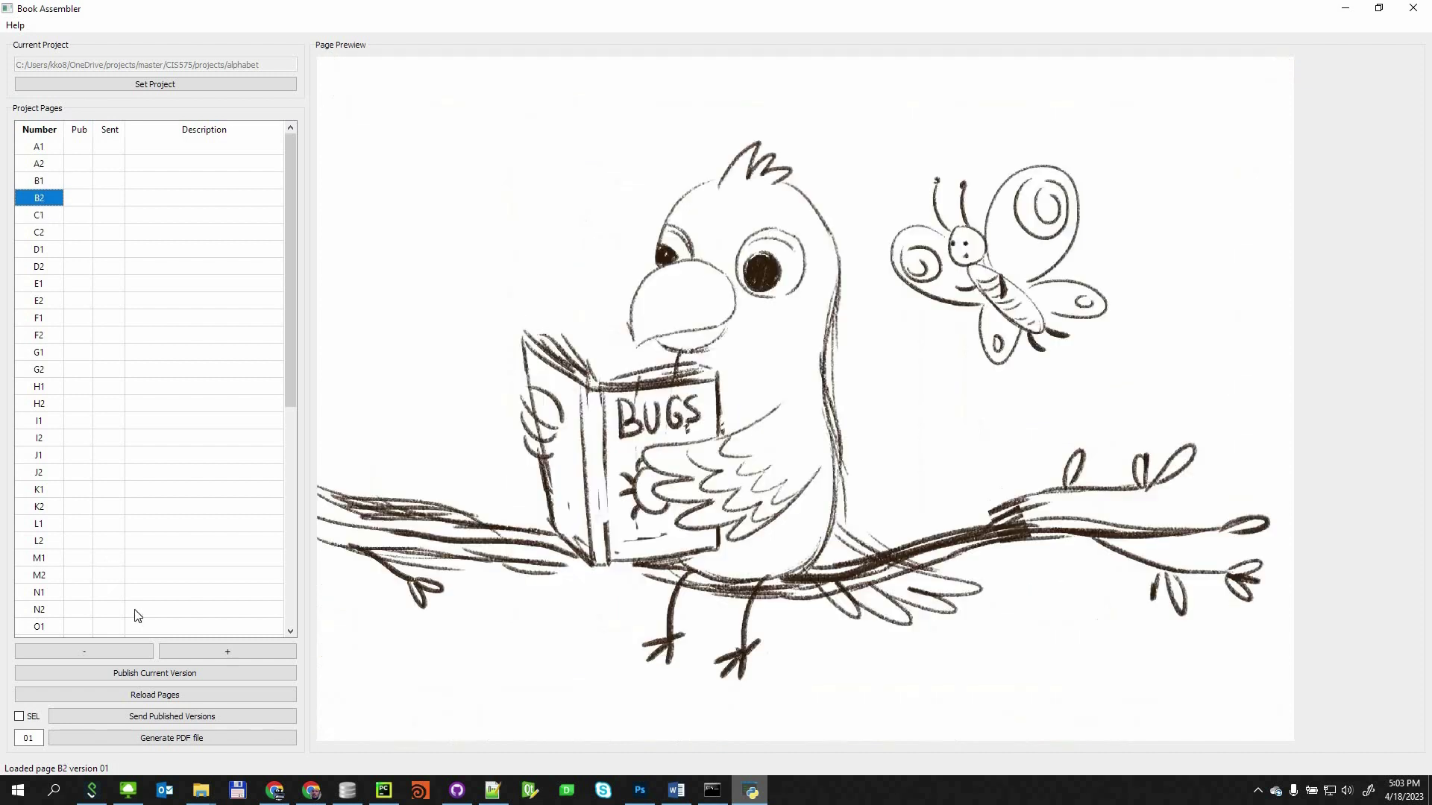
pyautogui.click(186, 656)
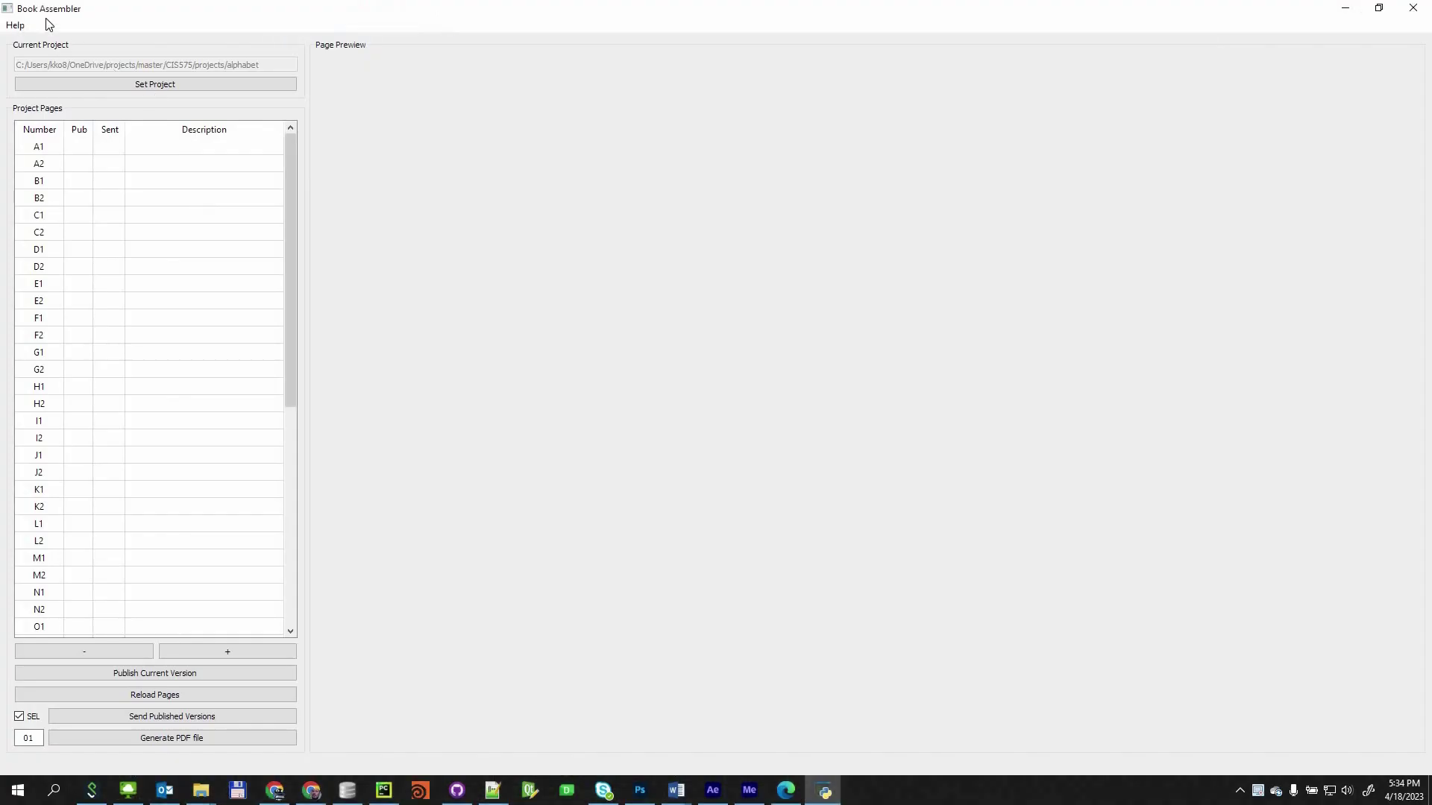
# Show Help > Documentation's Intro and scroll down to the Main area and Status line sections
pyautogui.click(15, 25)
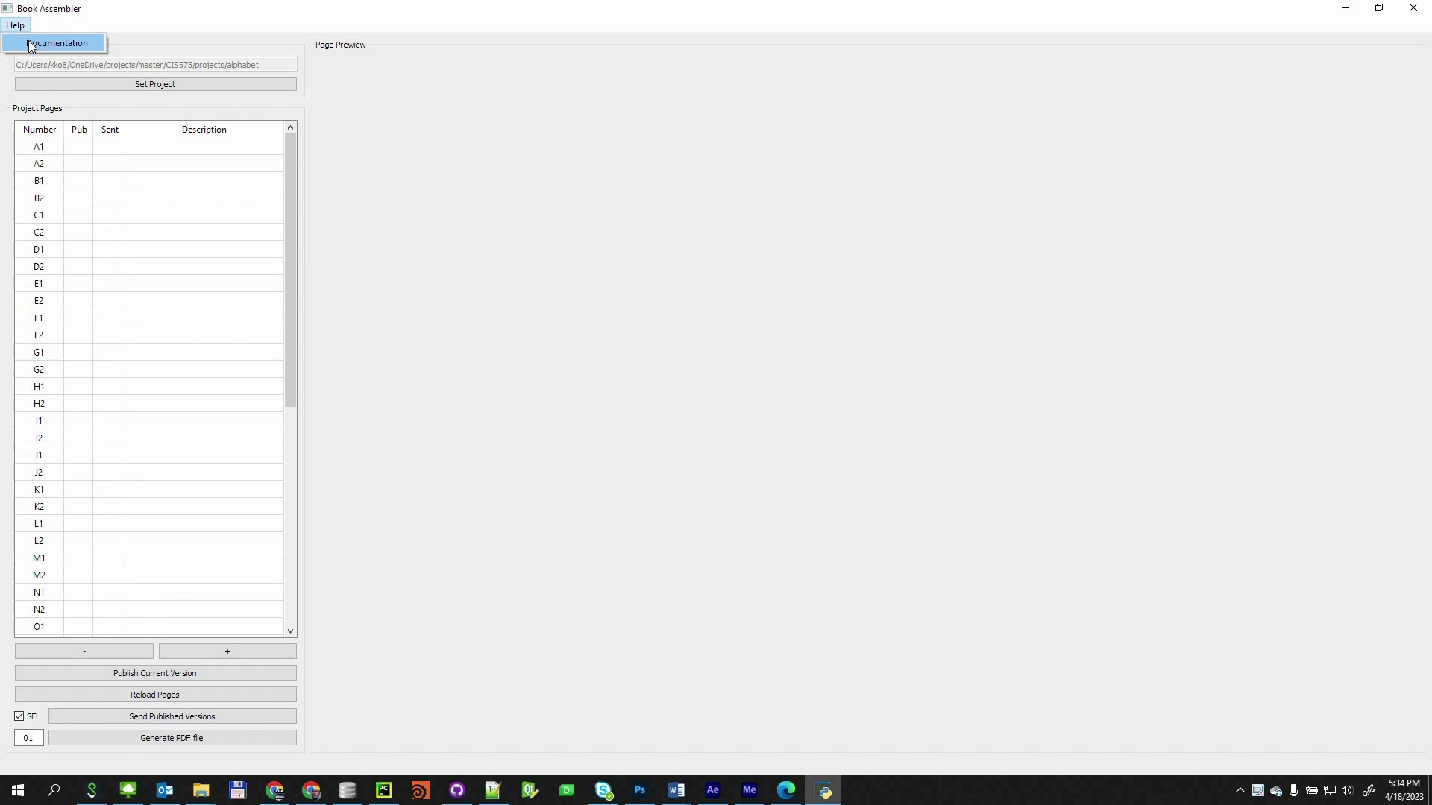
pyautogui.click(30, 44)
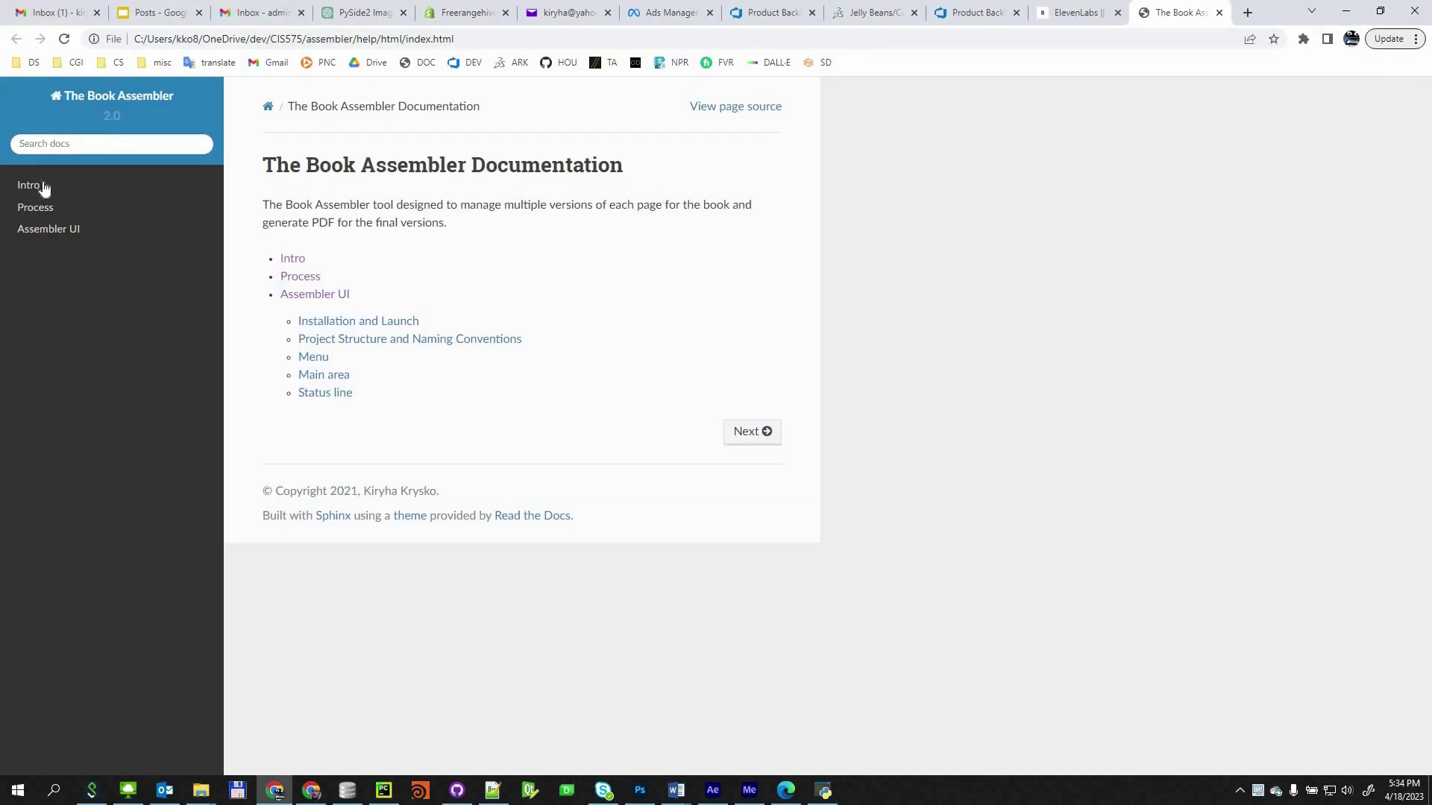
pyautogui.click(44, 188)
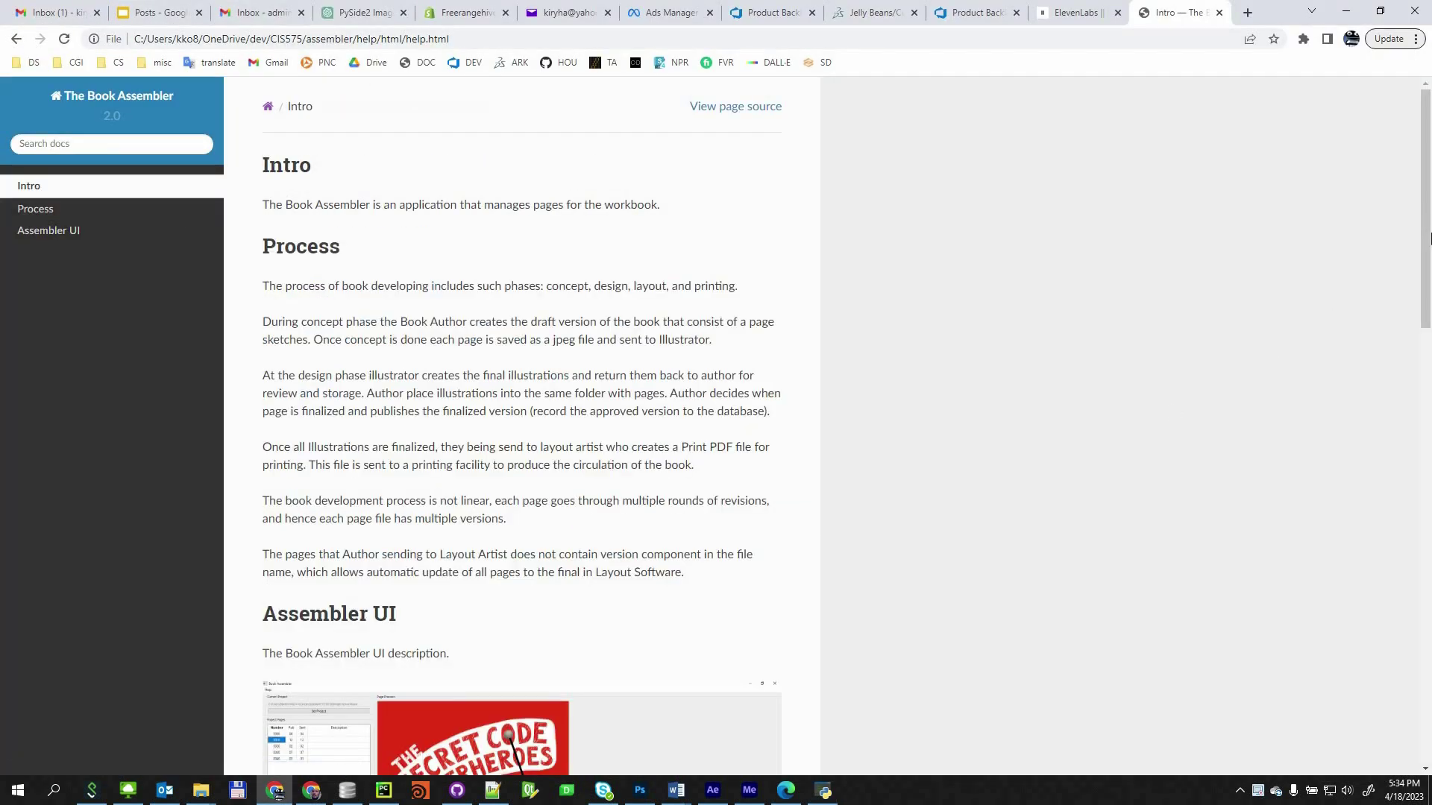
pyautogui.moveTo(1430, 239); pyautogui.dragTo(1411, 708)
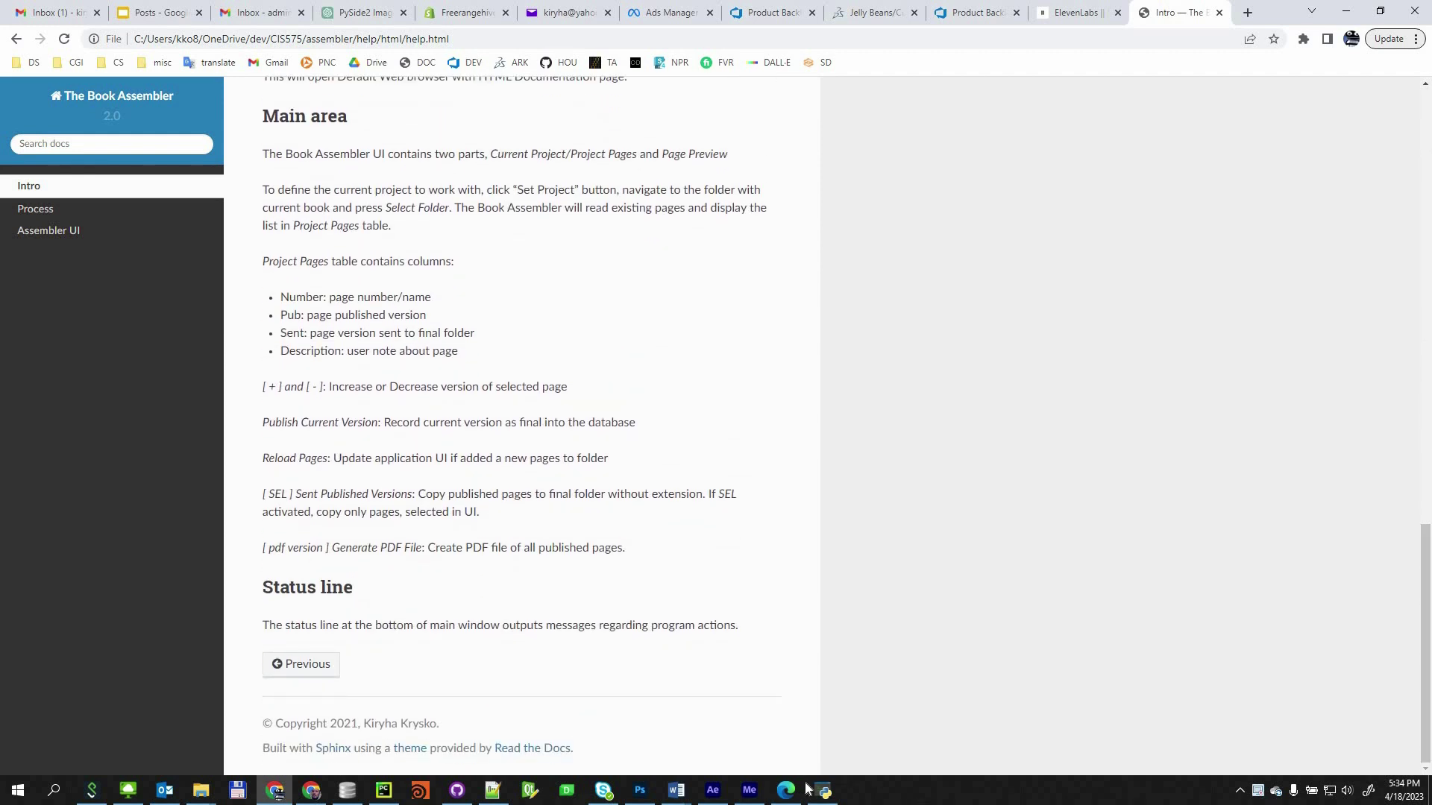